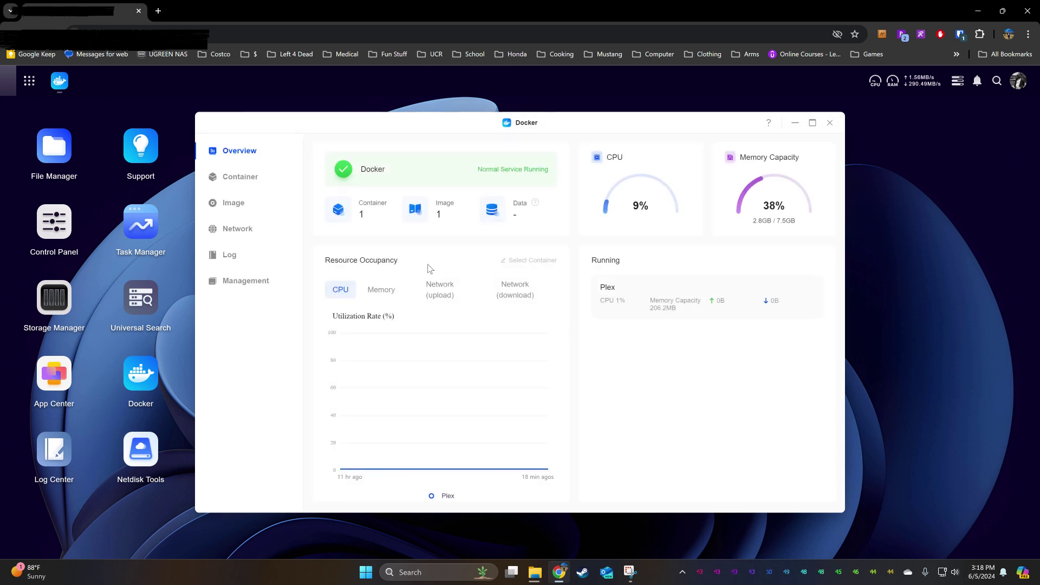
- Show Docker's Image section and scroll the Common Images list to linuxserver/plex
{"action": "left_click", "coordinate": [232, 204]}
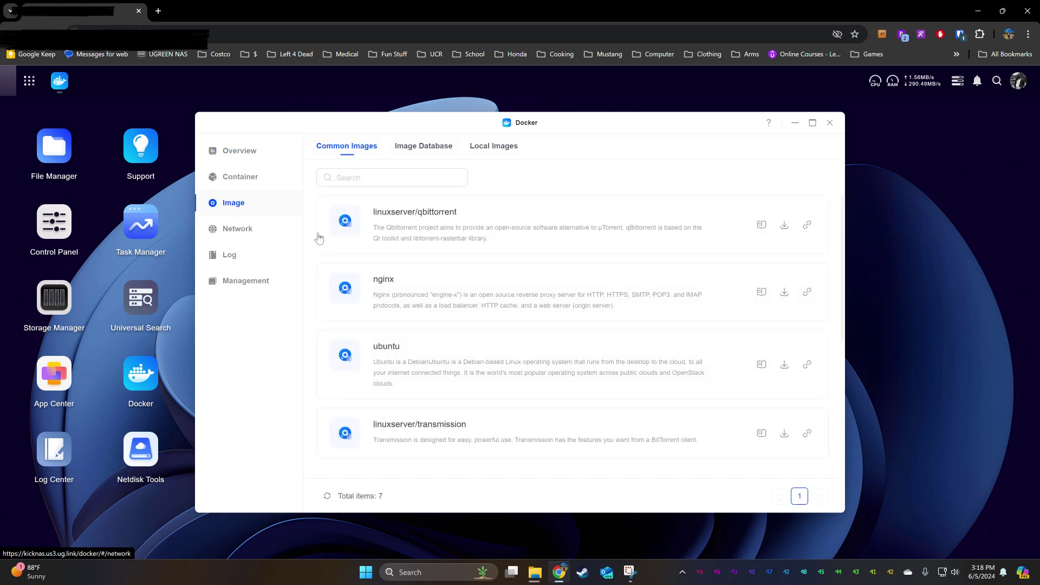
{"action": "scroll", "coordinate": [541, 341], "scroll_direction": "down", "scroll_amount": 3}
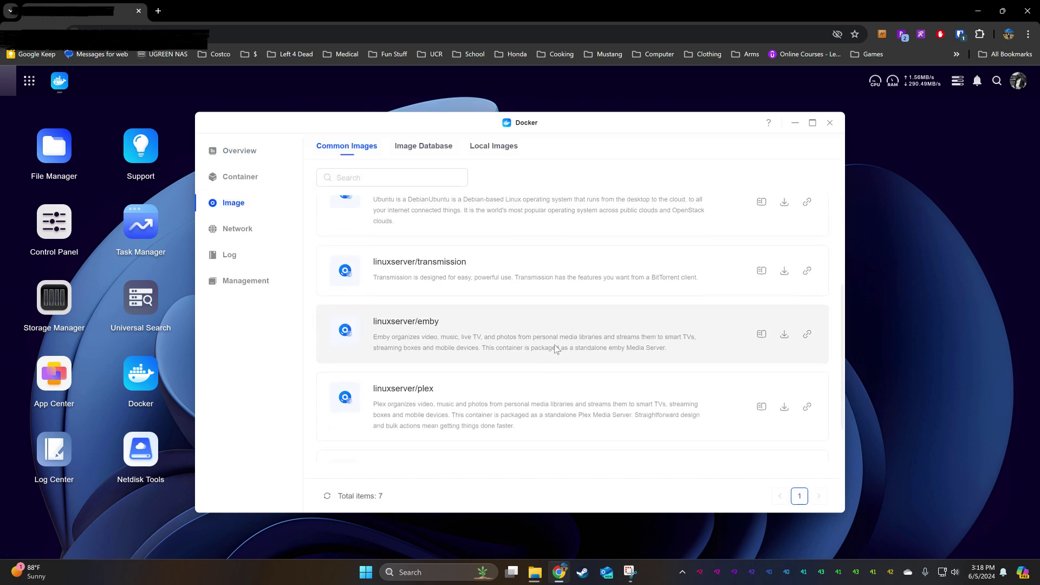
{"action": "scroll", "coordinate": [583, 359], "scroll_direction": "down", "scroll_amount": 1}
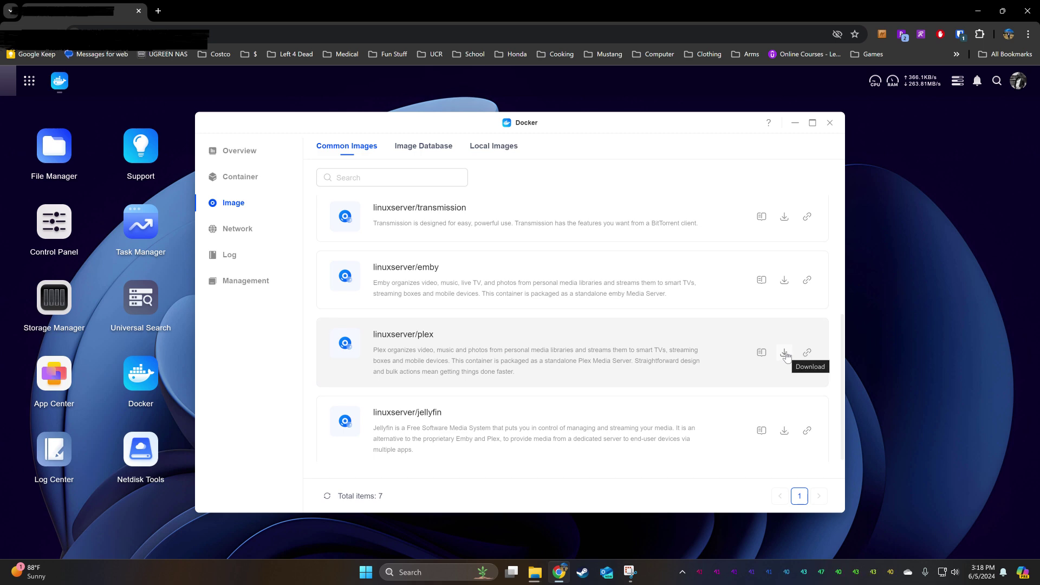
- Open the linuxserver/plex Docker Hub page from its Tutorial link and scroll to the docker-compose example
{"action": "left_click", "coordinate": [761, 354]}
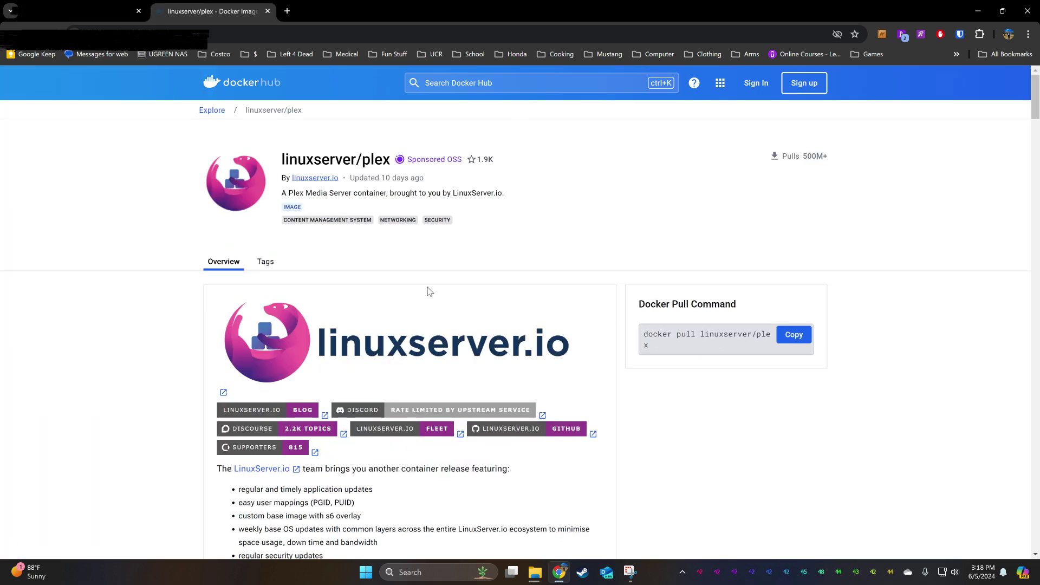
{"action": "scroll", "coordinate": [431, 288], "scroll_direction": "down", "scroll_amount": 5}
{"action": "scroll", "coordinate": [437, 278], "scroll_direction": "down", "scroll_amount": 4}
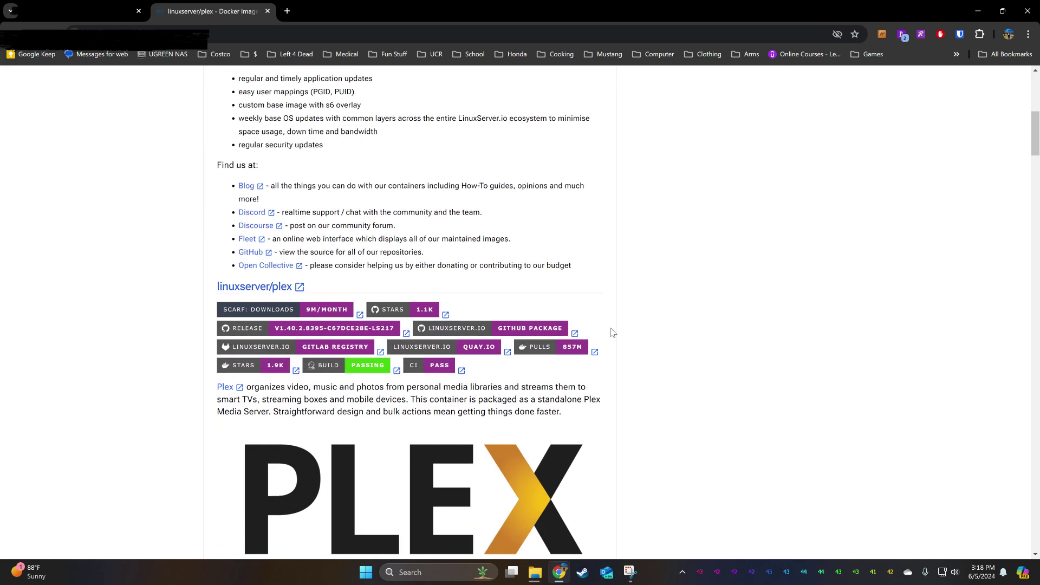
{"action": "scroll", "coordinate": [672, 440], "scroll_direction": "down", "scroll_amount": 10}
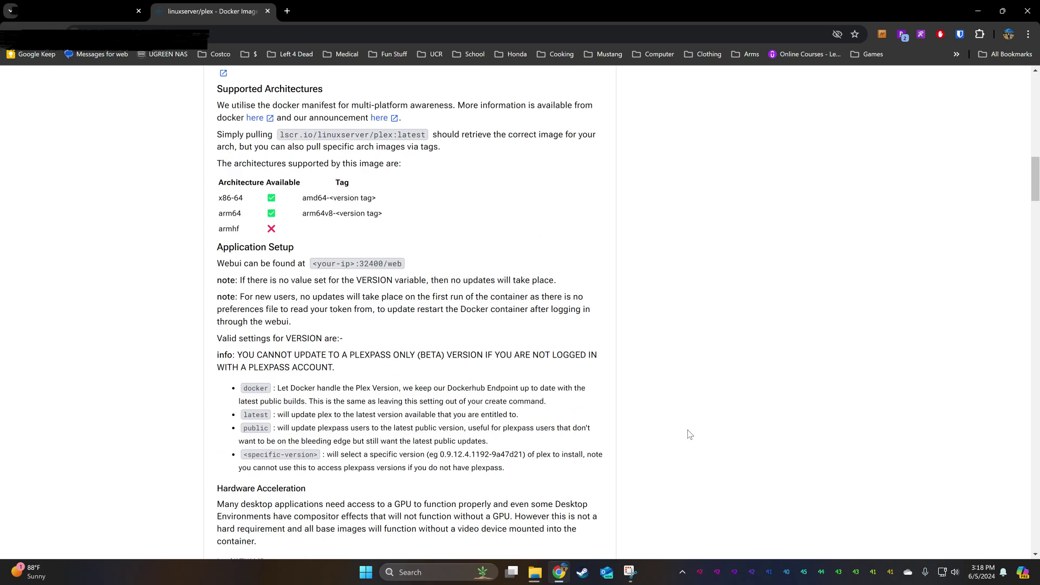
{"action": "scroll", "coordinate": [699, 431], "scroll_direction": "down", "scroll_amount": 10}
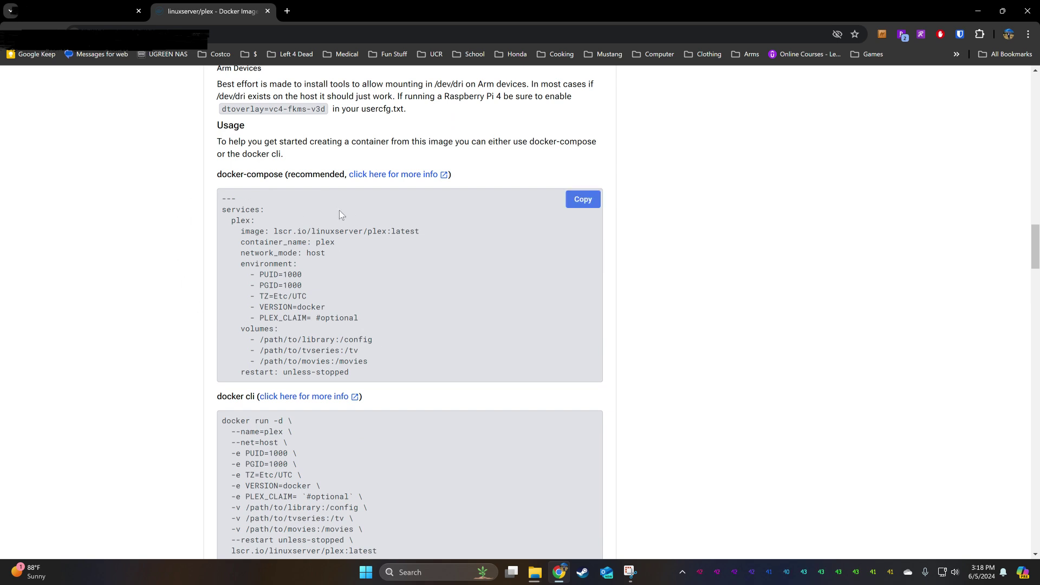
- Confirm linuxserver/plex (latest, 396.6MB) is under Local Images, then launch File Manager
{"action": "left_click", "coordinate": [74, 15]}
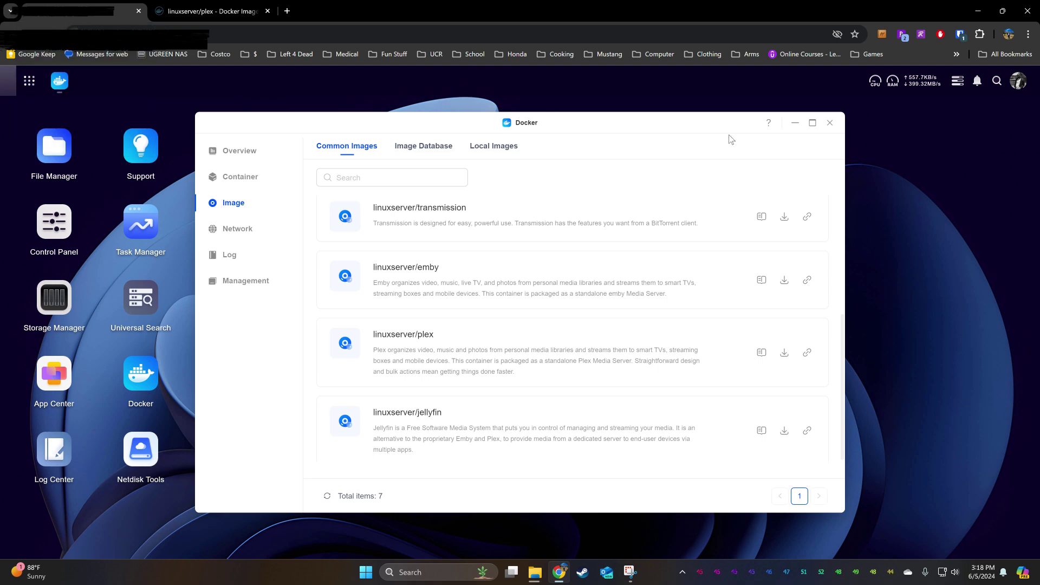
{"action": "left_click", "coordinate": [483, 146]}
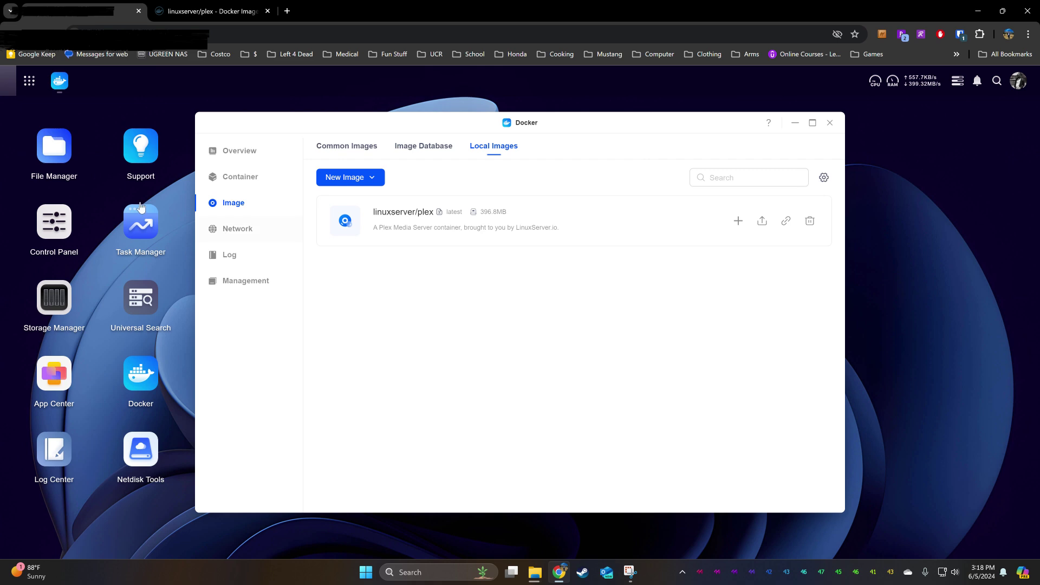
{"action": "left_click", "coordinate": [66, 167]}
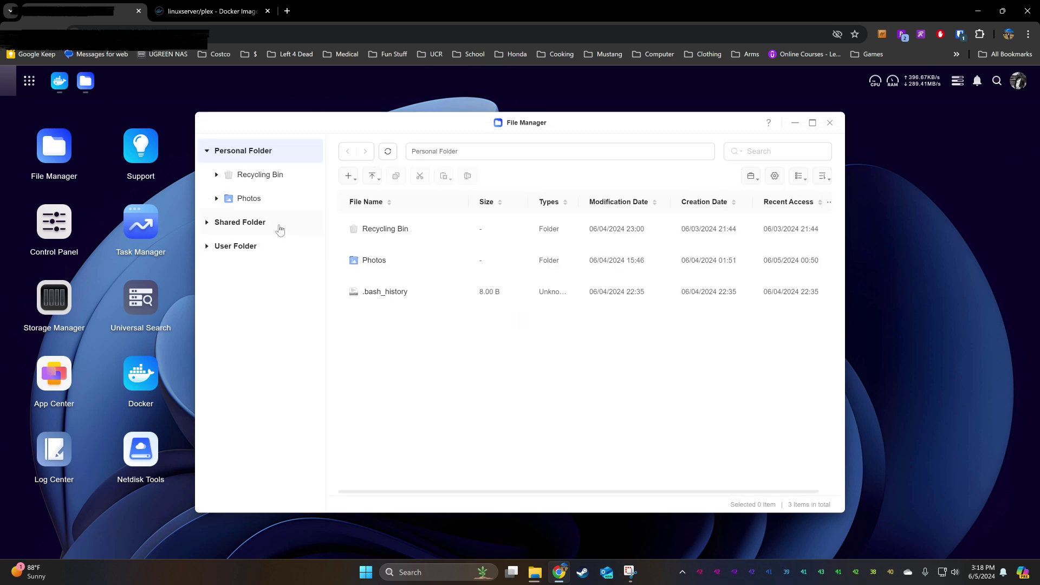
- Open the Plex share under Shared Folder, revealing its Config, Movies and TV Shows folders
{"action": "left_click", "coordinate": [271, 224]}
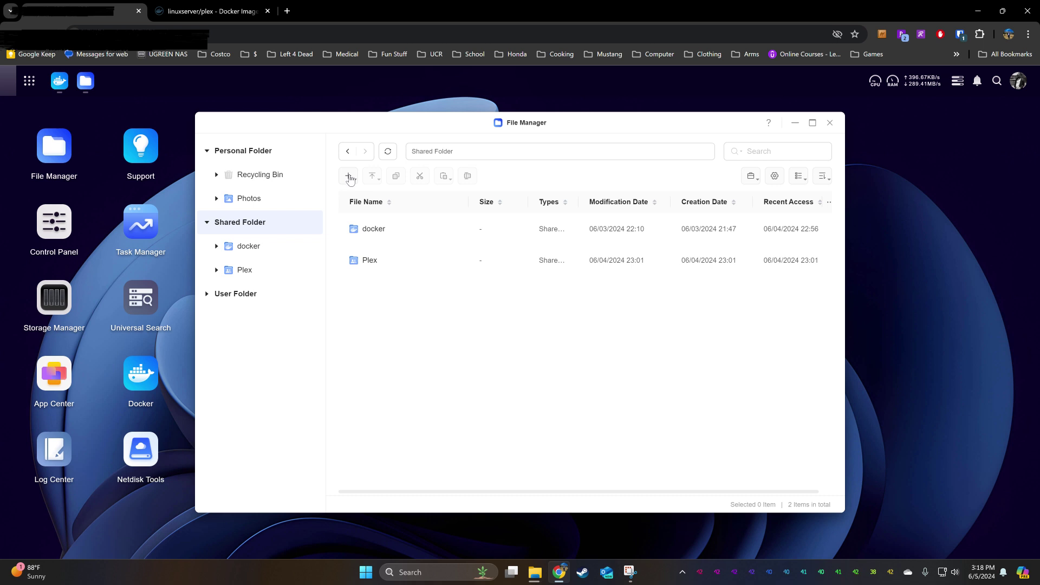
{"action": "left_click", "coordinate": [414, 264]}
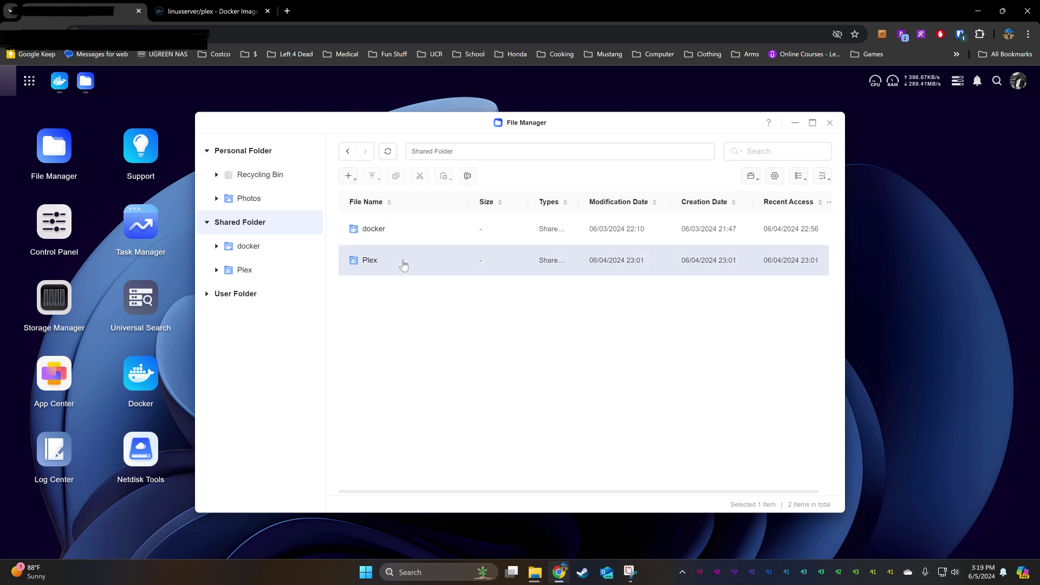
{"action": "double_click", "coordinate": [417, 265]}
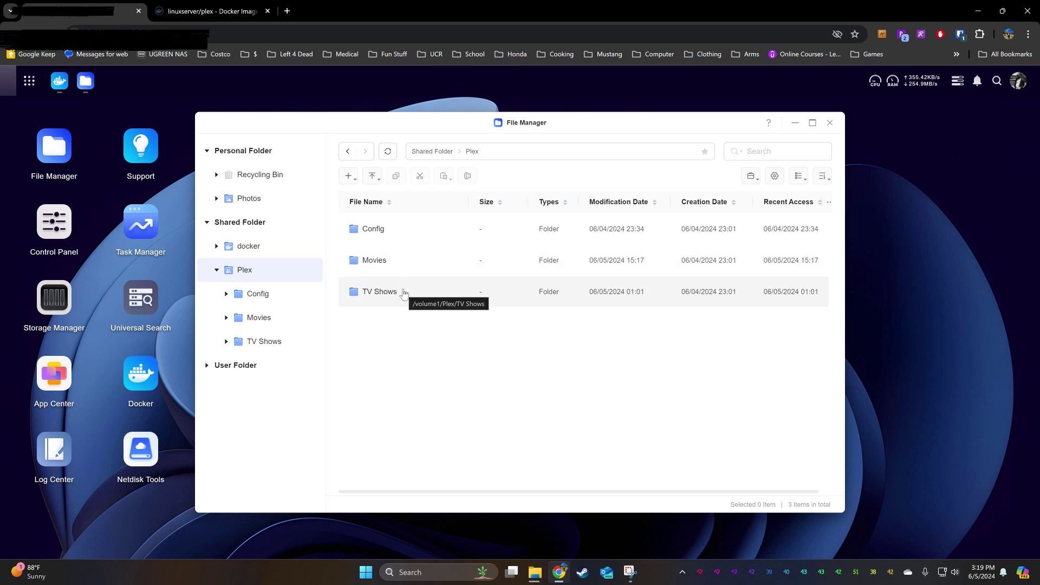
- Close File Manager and start a container from linuxserver/plex named Plex
{"action": "left_click", "coordinate": [828, 123]}
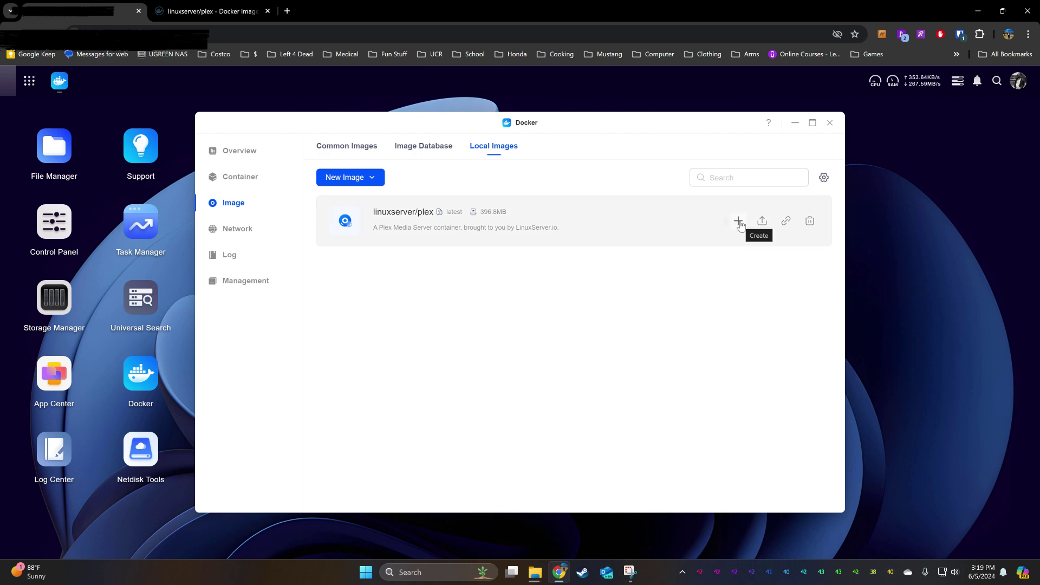
{"action": "left_click", "coordinate": [738, 222]}
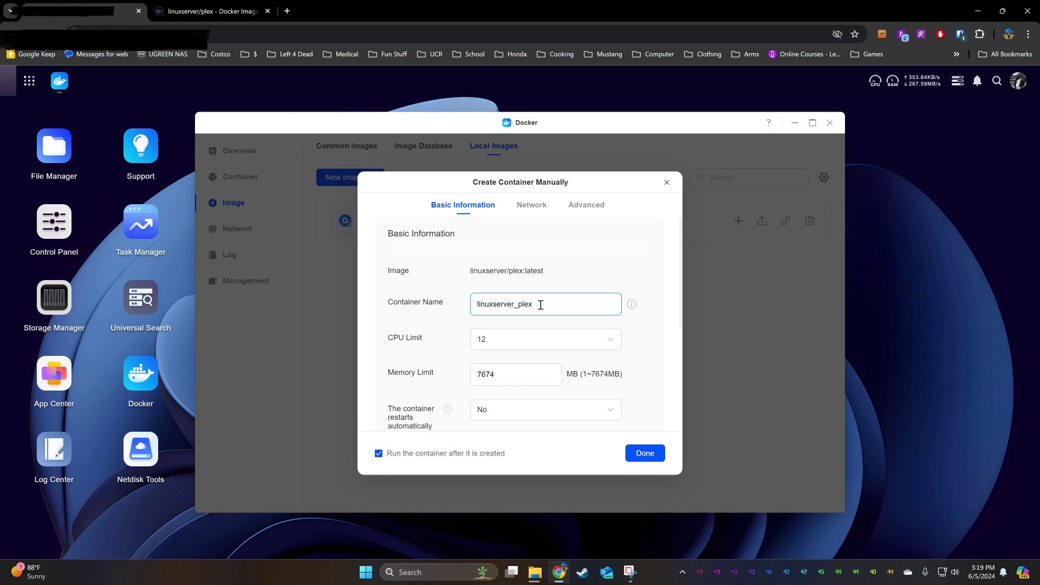
{"action": "left_click_drag", "start_coordinate": [541, 304], "coordinate": [472, 306]}
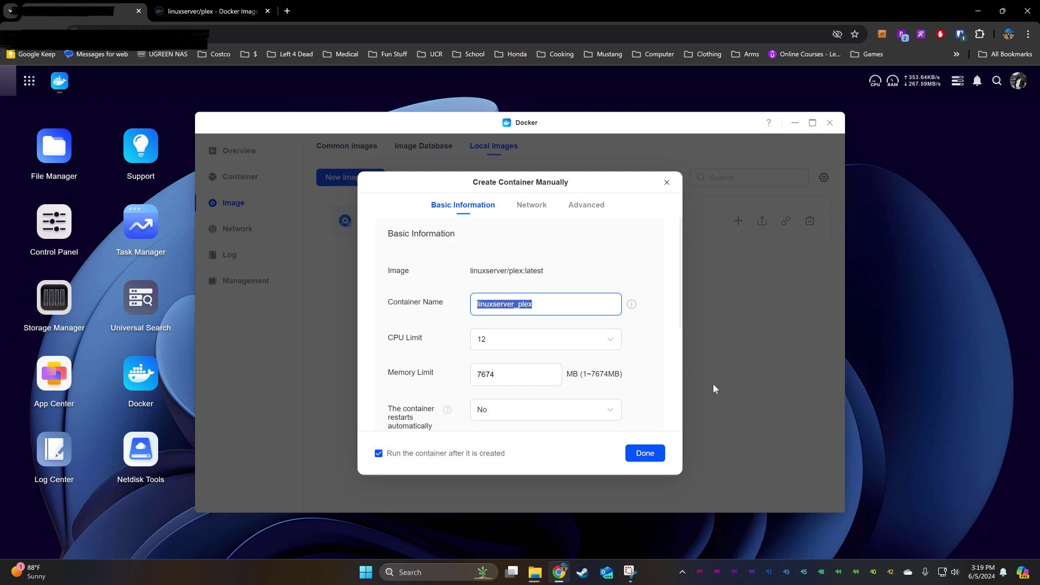
{"action": "type", "text": "Plex"}
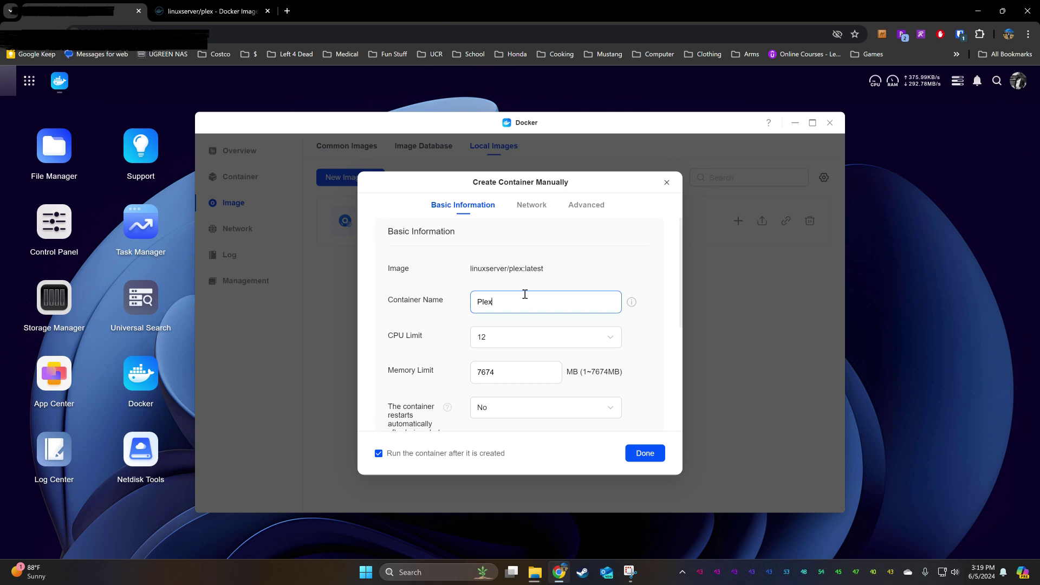
- Add two storage rows with container directories /movies and /tv
{"action": "scroll", "coordinate": [529, 292], "scroll_direction": "down", "scroll_amount": 1}
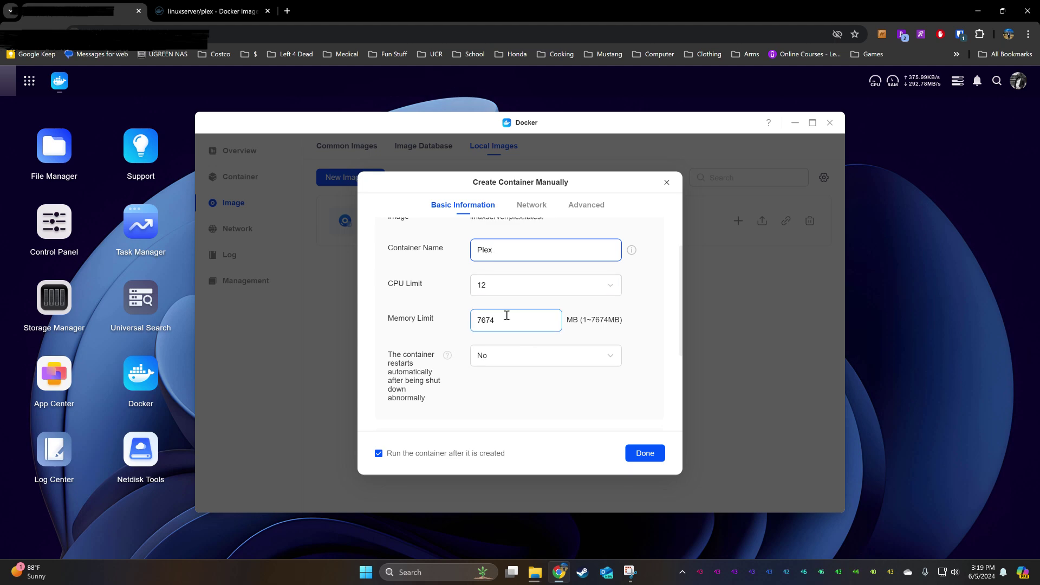
{"action": "scroll", "coordinate": [526, 333], "scroll_direction": "down", "scroll_amount": 1}
{"action": "scroll", "coordinate": [574, 331], "scroll_direction": "down", "scroll_amount": 2}
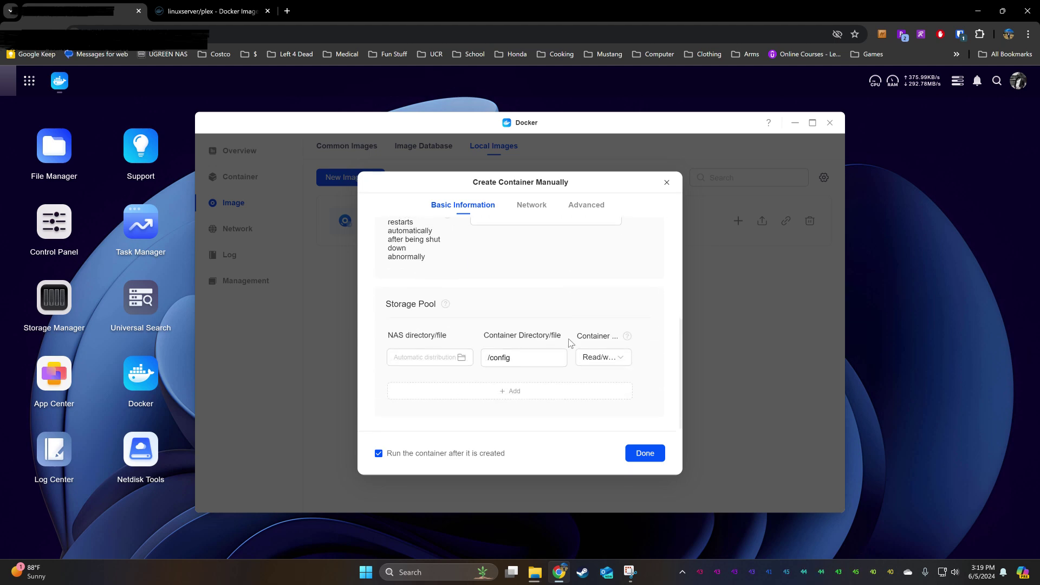
{"action": "left_click", "coordinate": [522, 387]}
{"action": "left_click", "coordinate": [529, 420]}
{"action": "scroll", "coordinate": [534, 417], "scroll_direction": "down", "scroll_amount": 1}
{"action": "scroll", "coordinate": [535, 416], "scroll_direction": "down", "scroll_amount": 1}
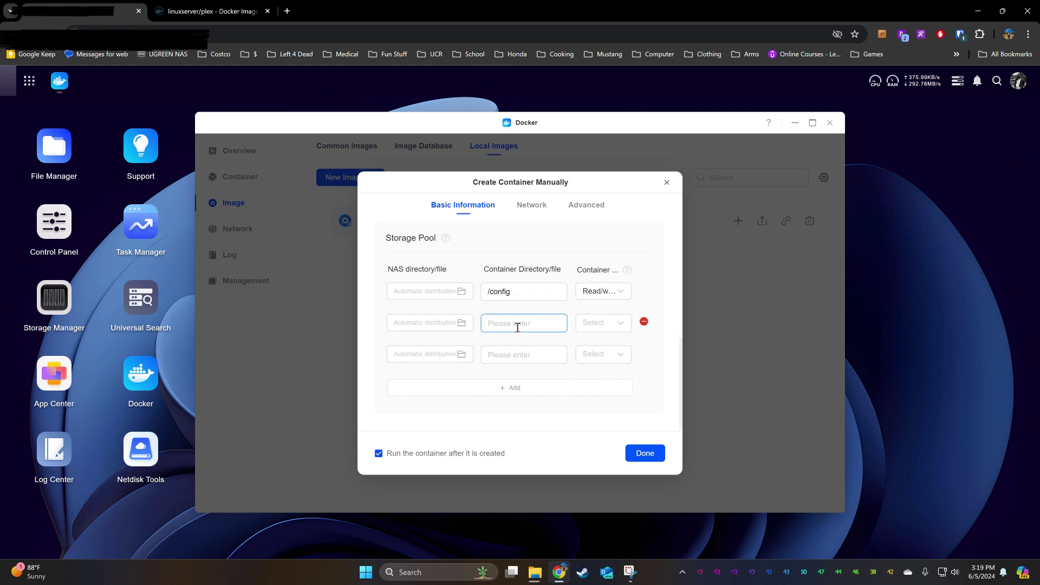
{"action": "left_click", "coordinate": [515, 323]}
{"action": "type", "text": "/movies"}
{"action": "left_click", "coordinate": [510, 354]}
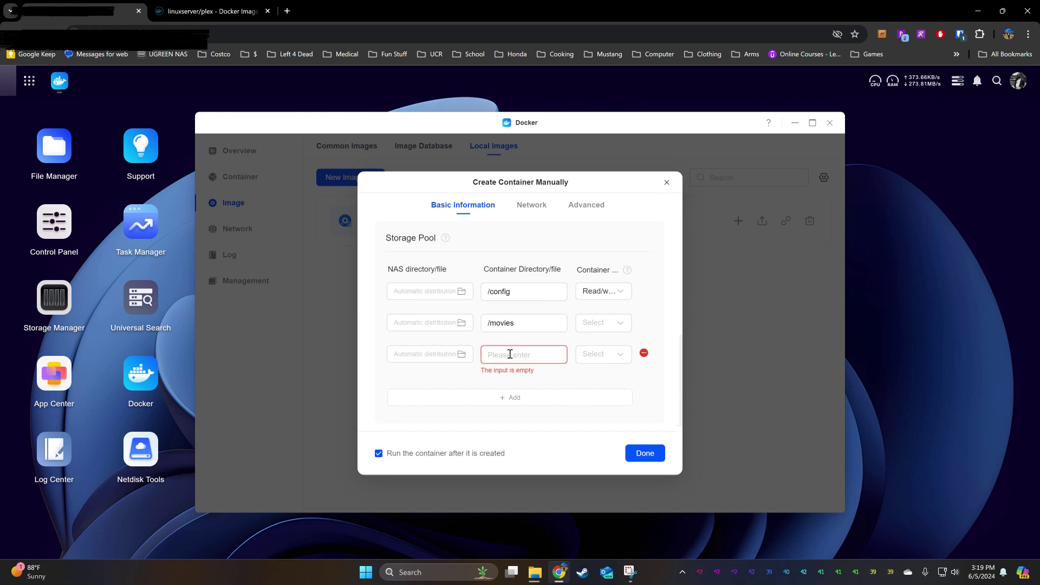
{"action": "type", "text": "/tv"}
- Set both the /movies and /tv mappings to read/write
{"action": "left_click", "coordinate": [603, 323]}
{"action": "left_click", "coordinate": [601, 349]}
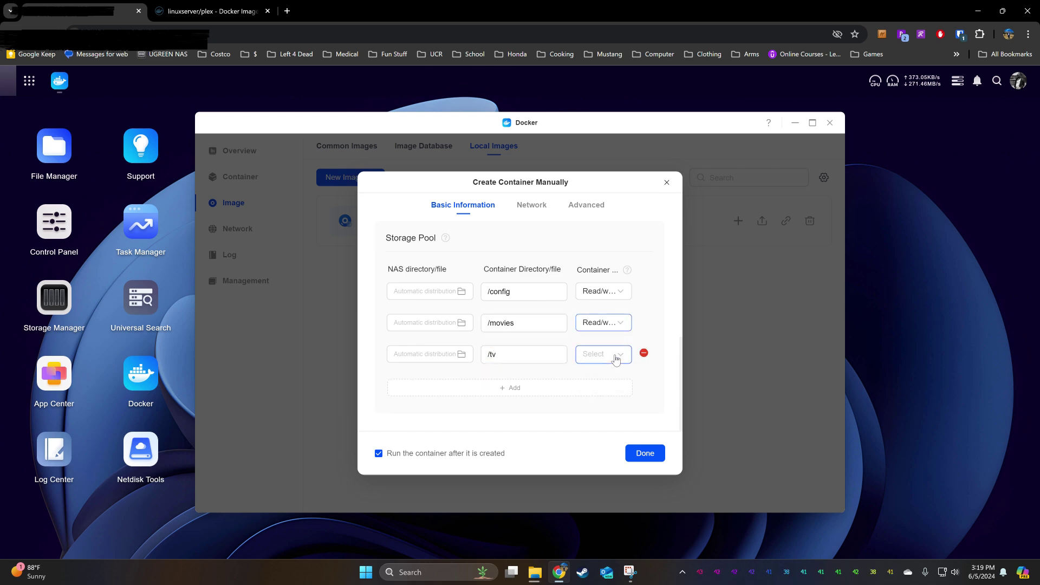
{"action": "left_click", "coordinate": [616, 359]}
{"action": "left_click", "coordinate": [613, 382]}
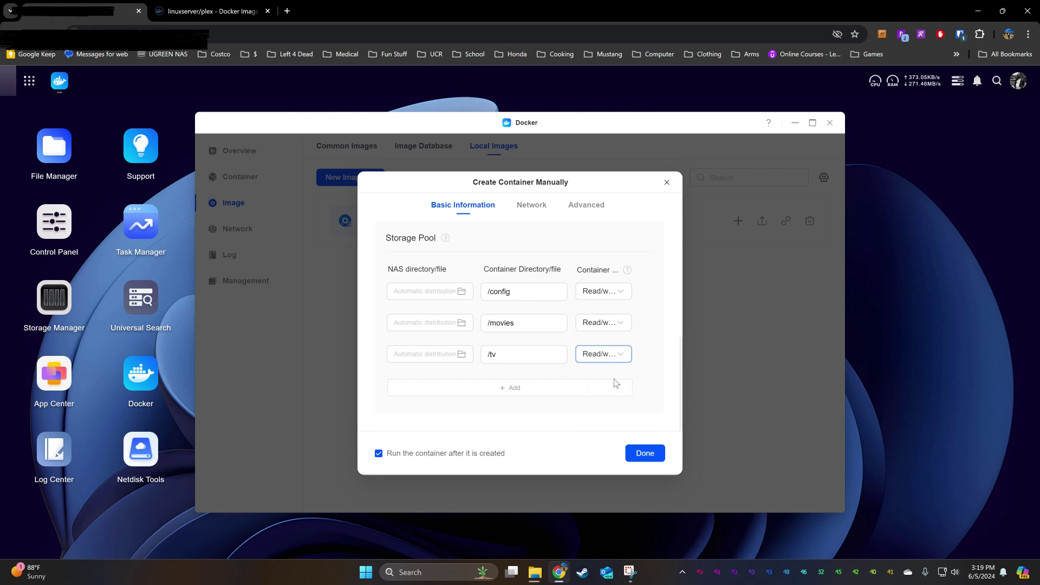
- Map the Plex share's Config, Movies and TV Shows folders to /config, /movies and /tv
{"action": "left_click", "coordinate": [461, 292]}
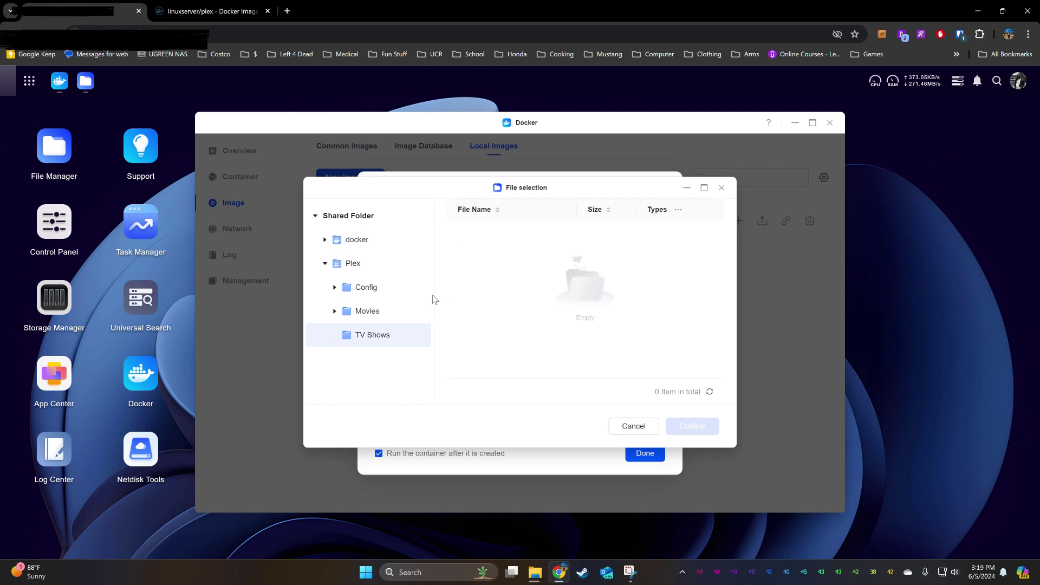
{"action": "left_click", "coordinate": [372, 289]}
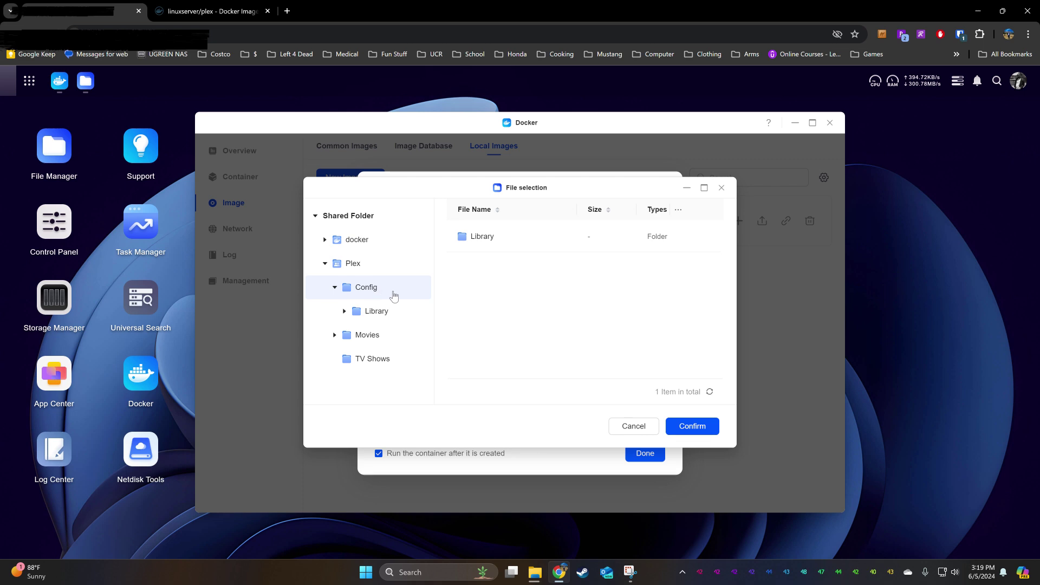
{"action": "left_click", "coordinate": [693, 427]}
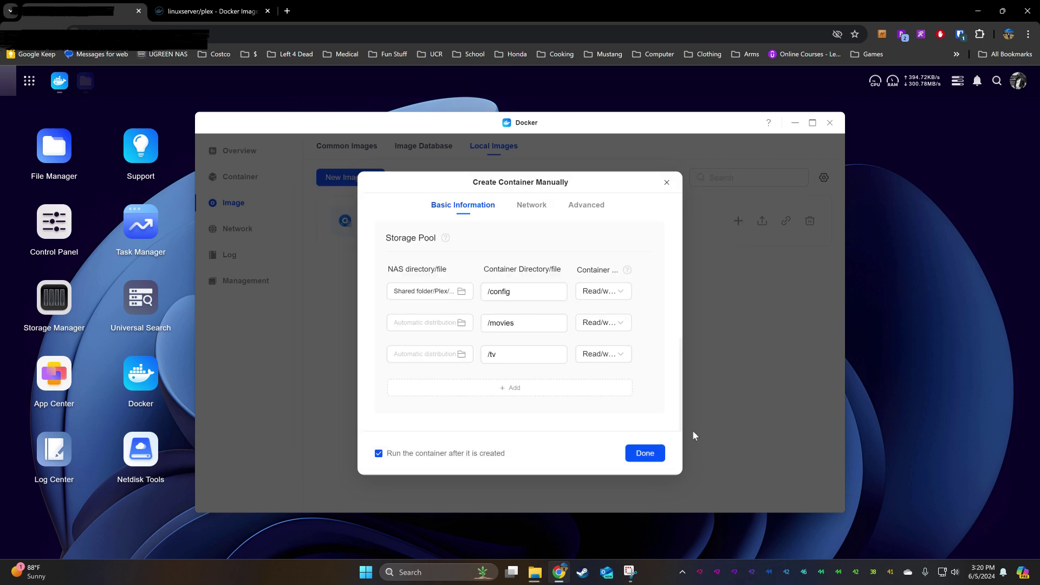
{"action": "left_click", "coordinate": [461, 323]}
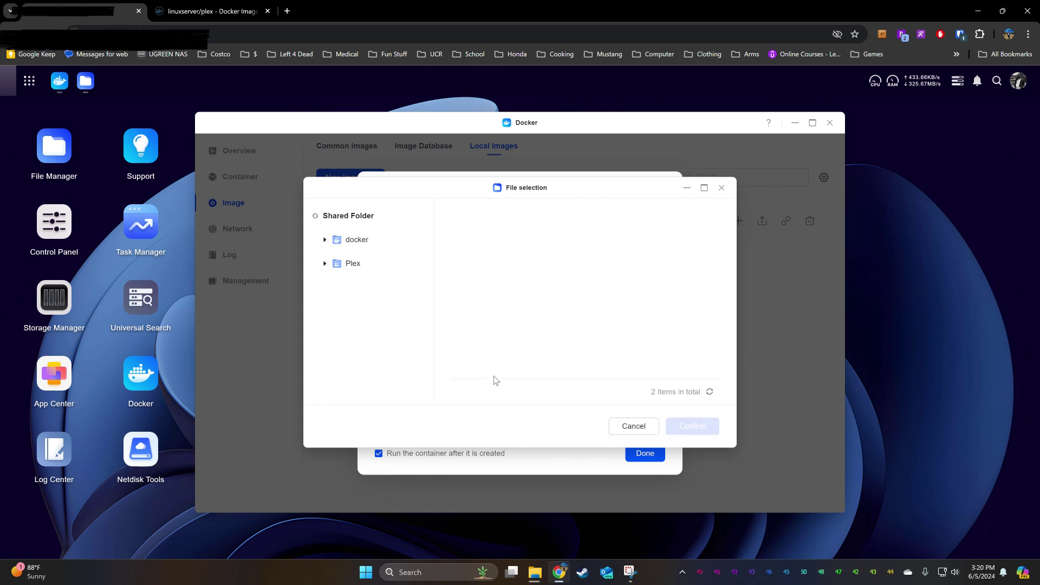
{"action": "left_click", "coordinate": [379, 335]}
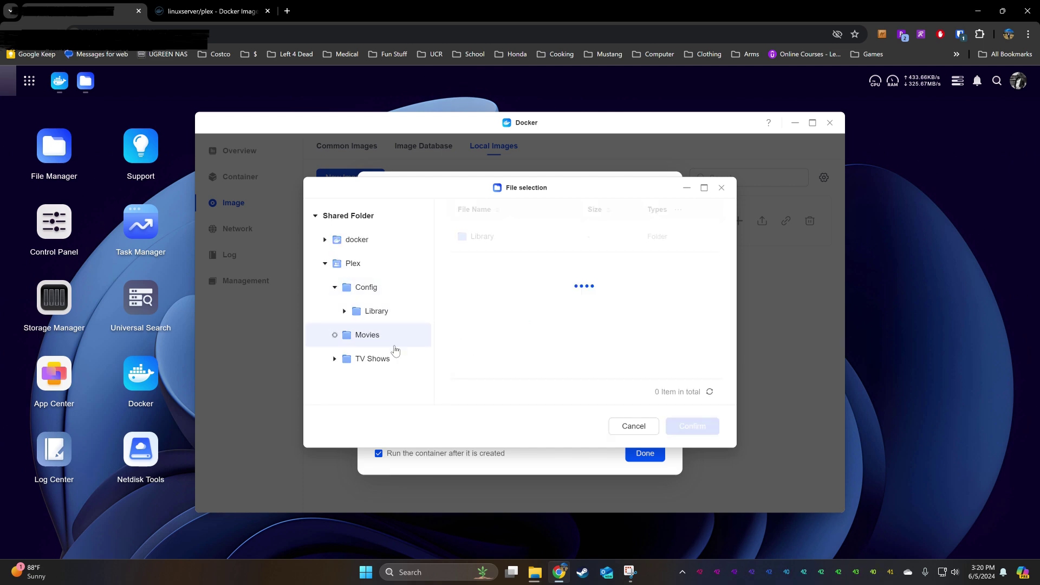
{"action": "left_click", "coordinate": [698, 430]}
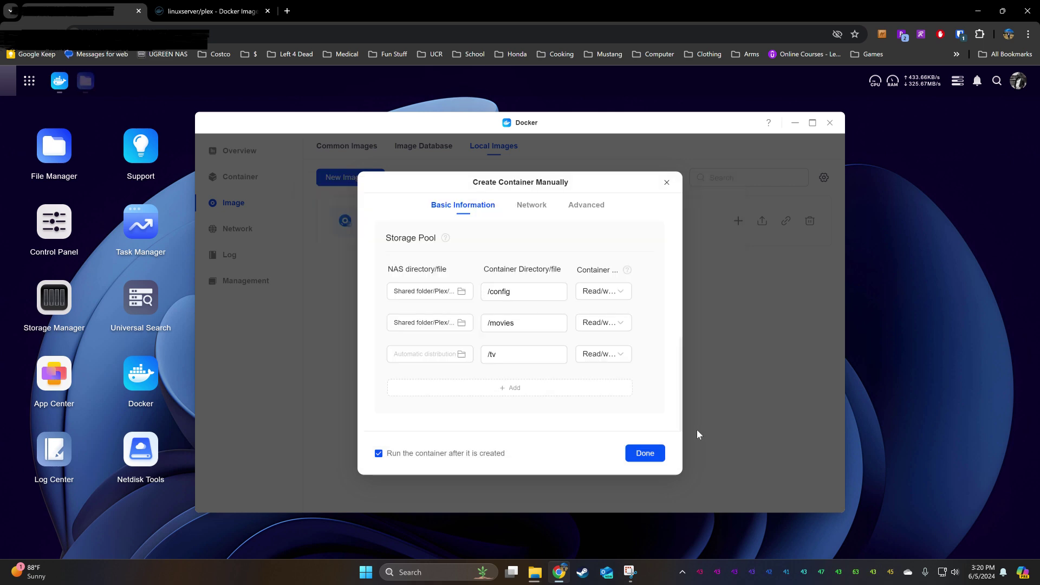
{"action": "left_click", "coordinate": [460, 354]}
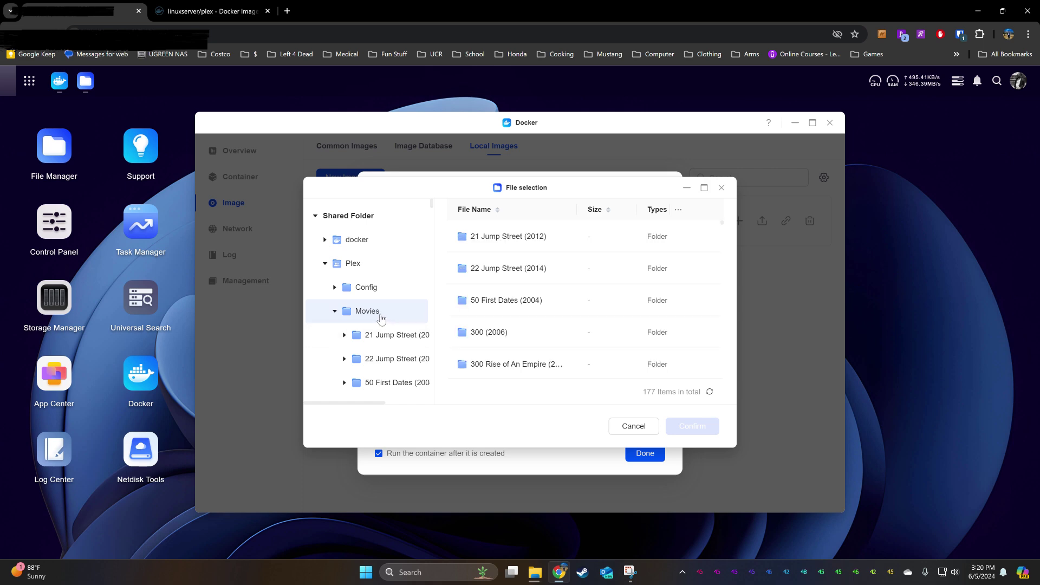
{"action": "left_click", "coordinate": [334, 312]}
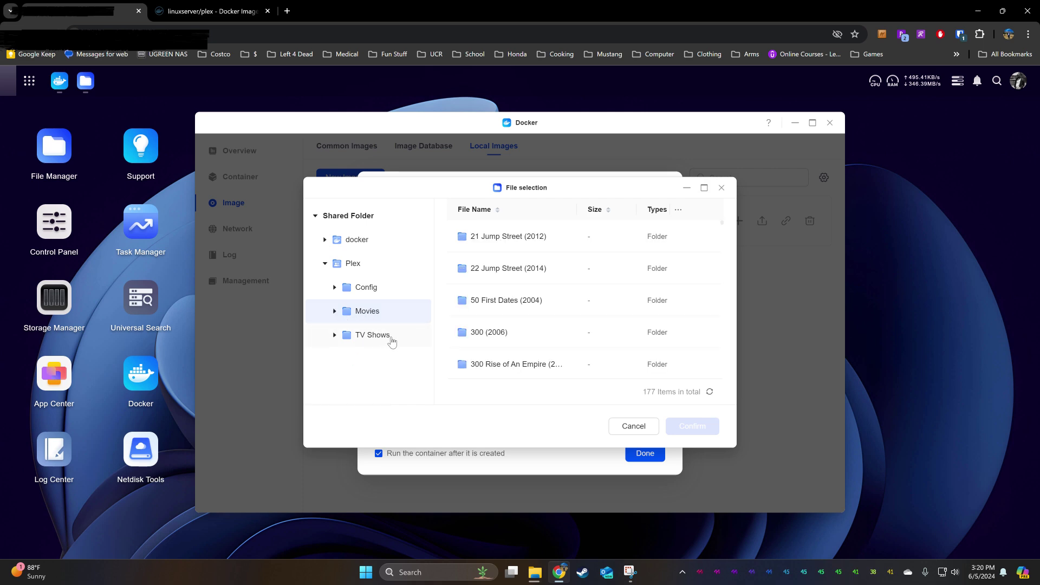
{"action": "left_click", "coordinate": [372, 335]}
{"action": "left_click", "coordinate": [691, 426]}
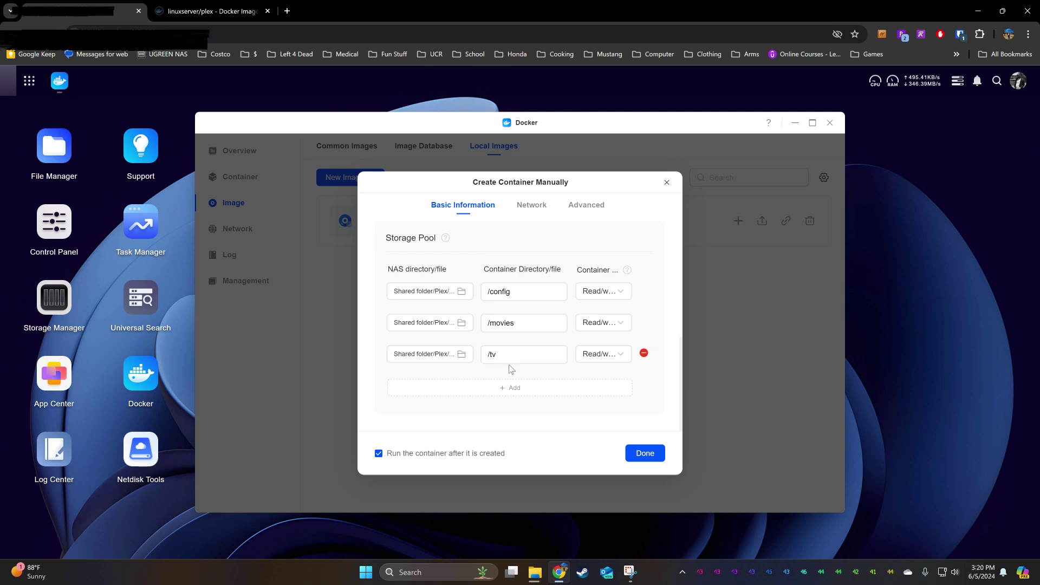
- Set the container's Network Mode to host, checking it against the Plex documentation
{"action": "scroll", "coordinate": [519, 373], "scroll_direction": "up", "scroll_amount": 6}
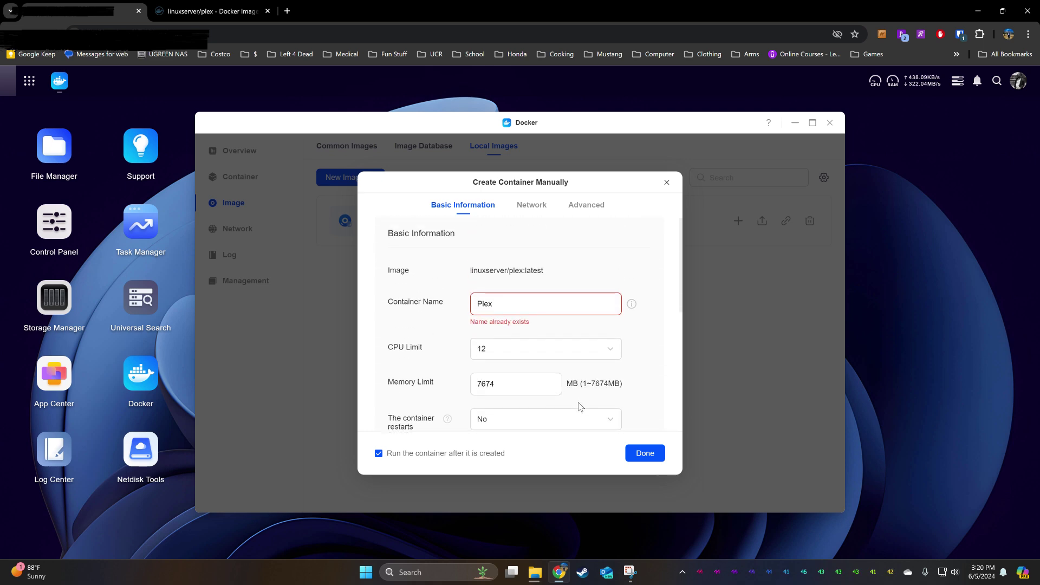
{"action": "left_click", "coordinate": [530, 206]}
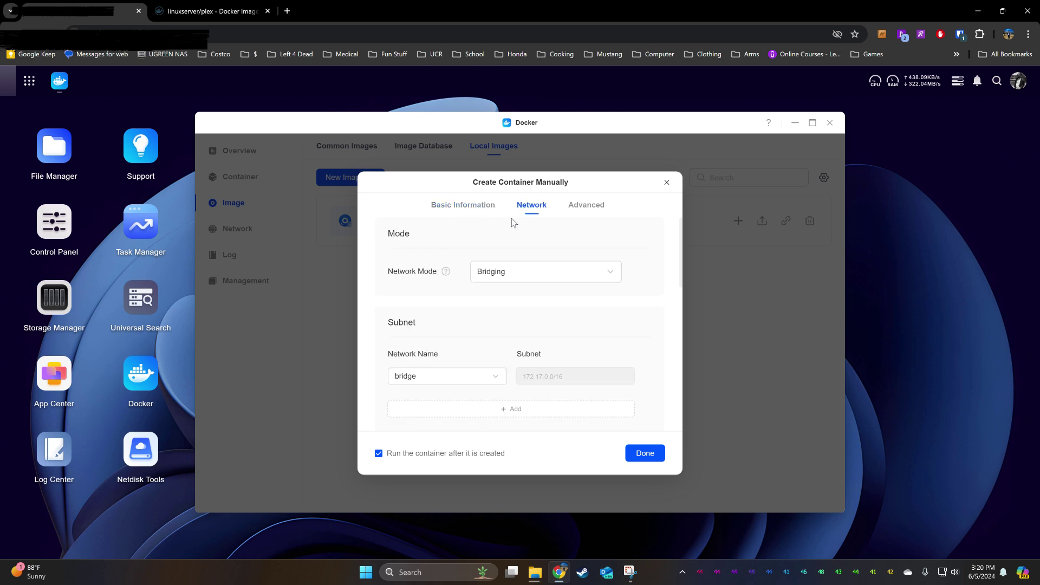
{"action": "left_click", "coordinate": [491, 277]}
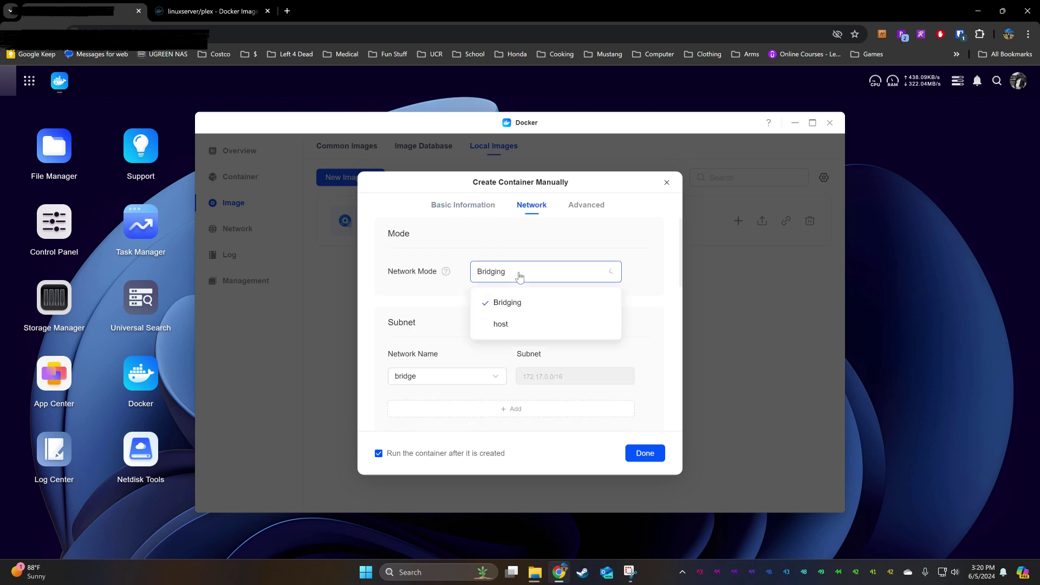
{"action": "left_click", "coordinate": [500, 324]}
{"action": "left_click", "coordinate": [229, 12]}
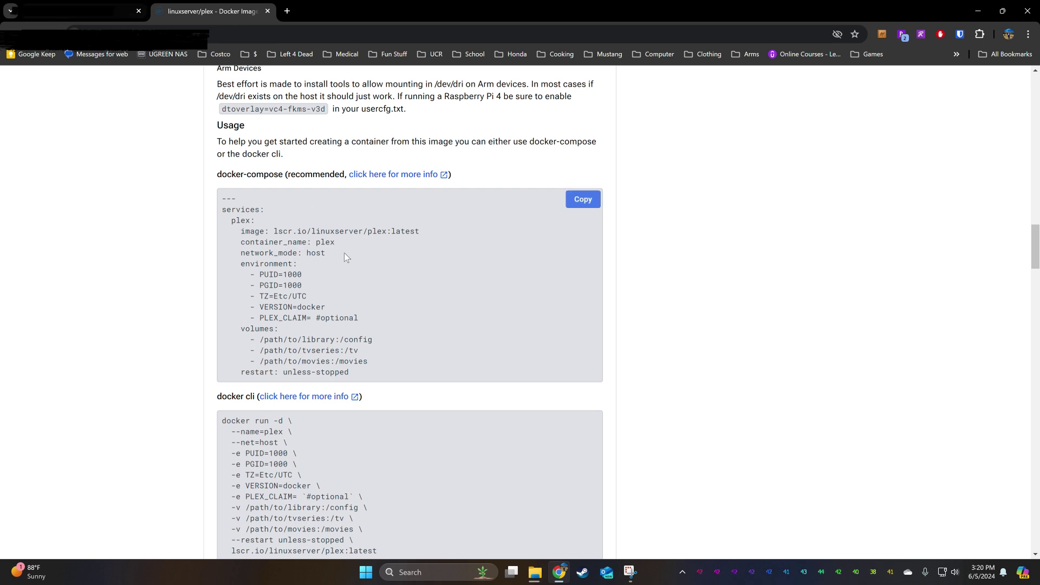
{"action": "left_click", "coordinate": [95, 17]}
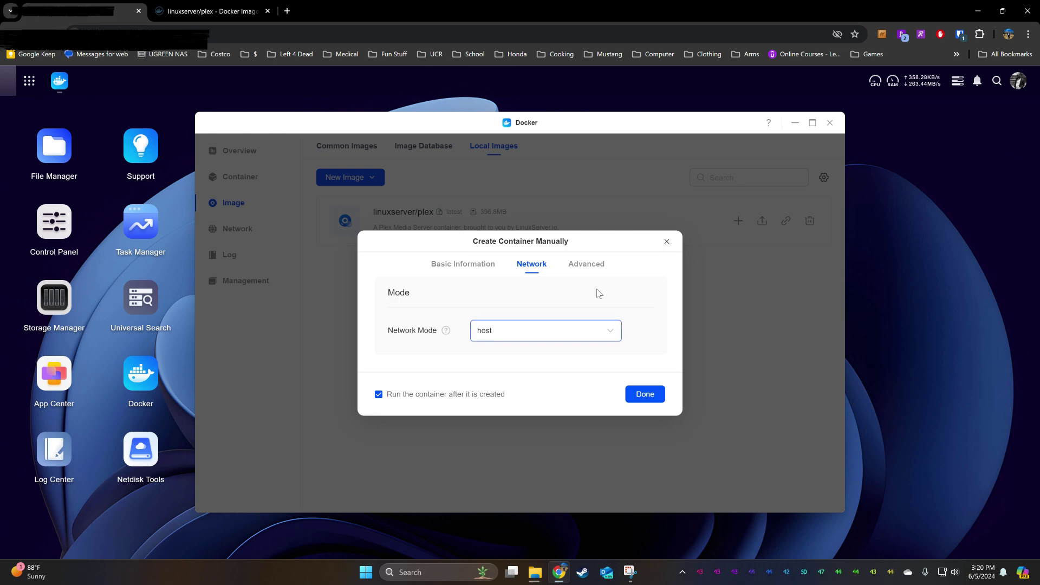
- On the Advanced tab, add five environment variable rows, consulting the docker-compose example
{"action": "left_click", "coordinate": [587, 266]}
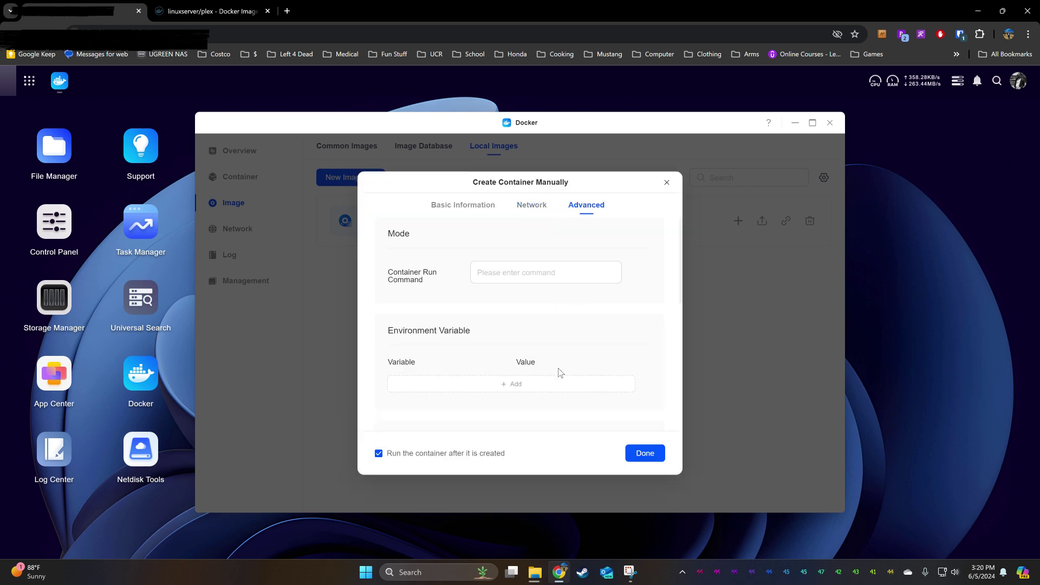
{"action": "left_click", "coordinate": [521, 387]}
{"action": "left_click", "coordinate": [534, 418]}
{"action": "scroll", "coordinate": [525, 379], "scroll_direction": "down", "scroll_amount": 3}
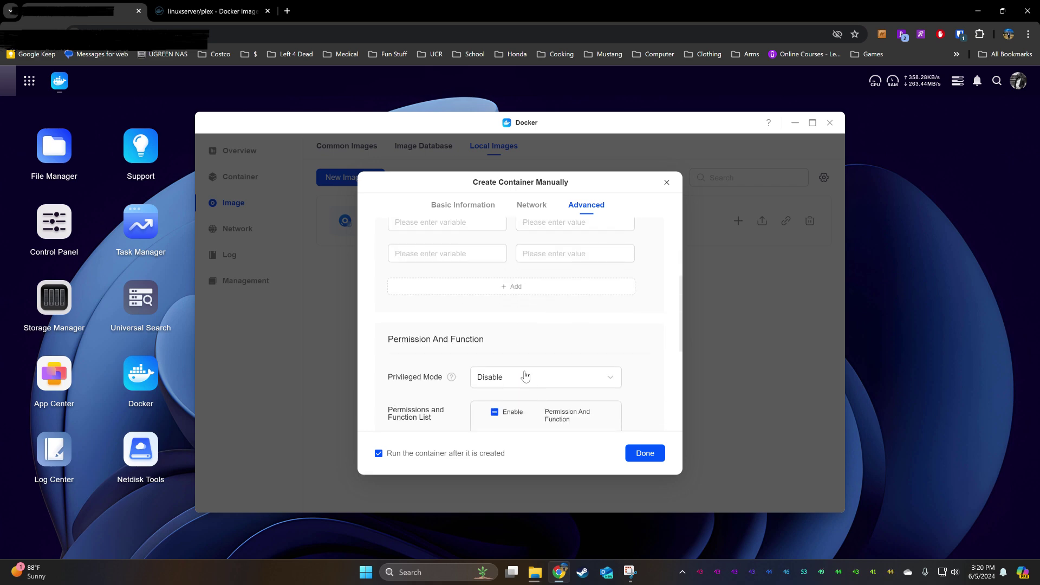
{"action": "left_click", "coordinate": [507, 296]}
{"action": "left_click", "coordinate": [512, 320]}
{"action": "scroll", "coordinate": [545, 388], "scroll_direction": "up", "scroll_amount": 2}
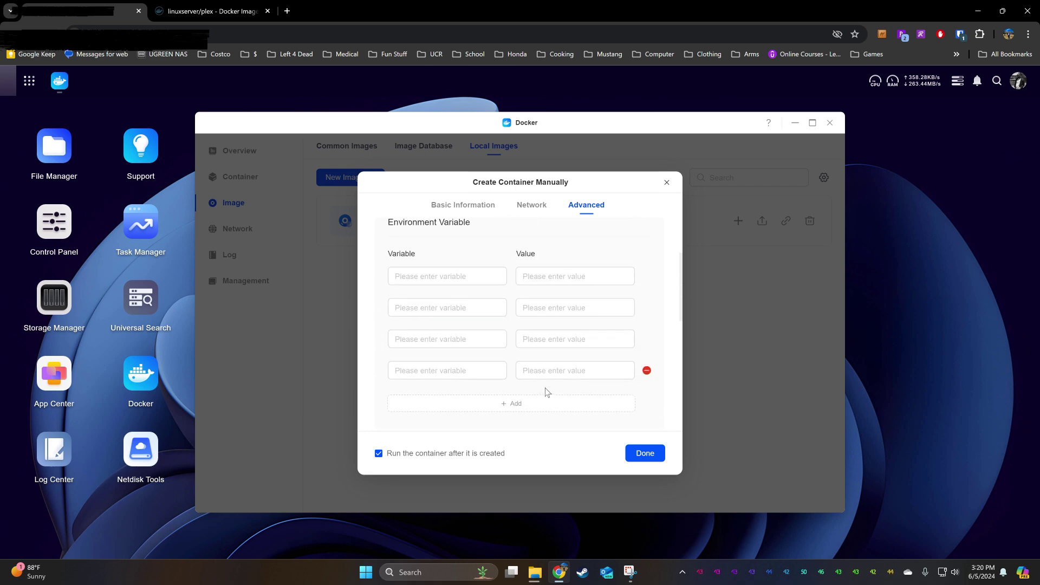
{"action": "left_click", "coordinate": [206, 15]}
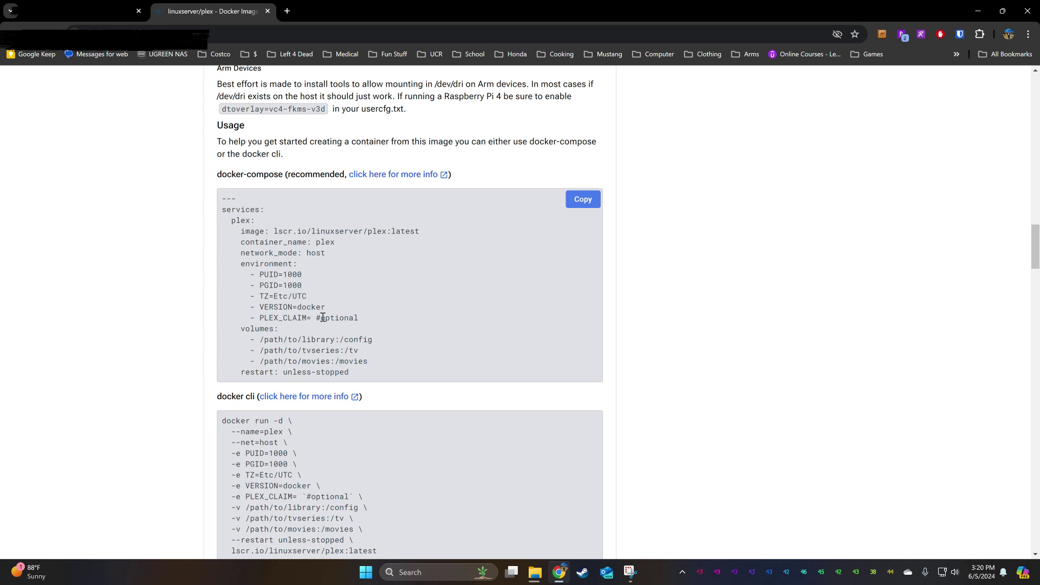
{"action": "left_click", "coordinate": [111, 15]}
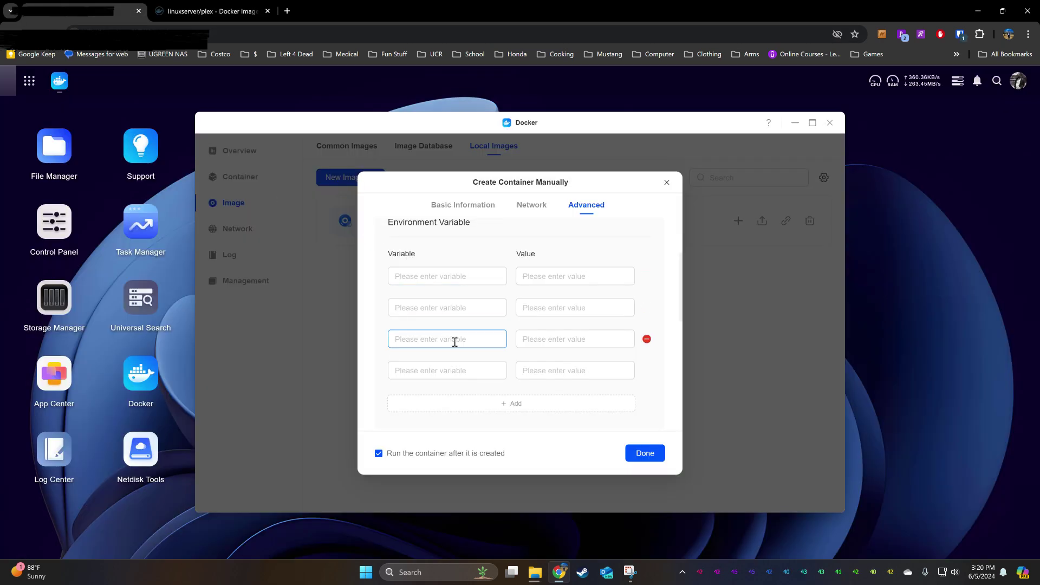
{"action": "left_click", "coordinate": [504, 404]}
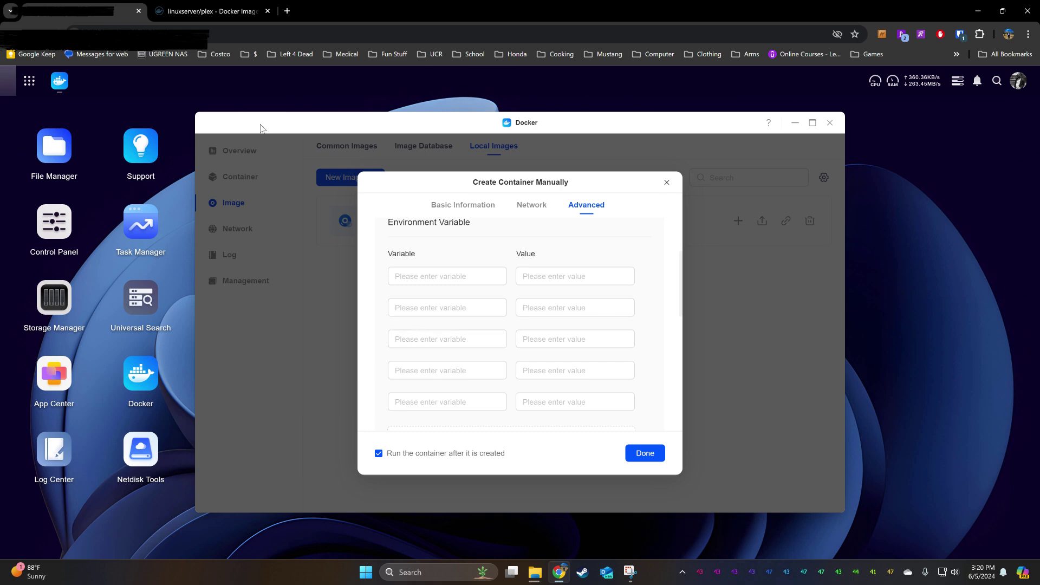
- Name the first four variables PUID, PGID, TZ and VERSION
{"action": "left_click", "coordinate": [241, 15]}
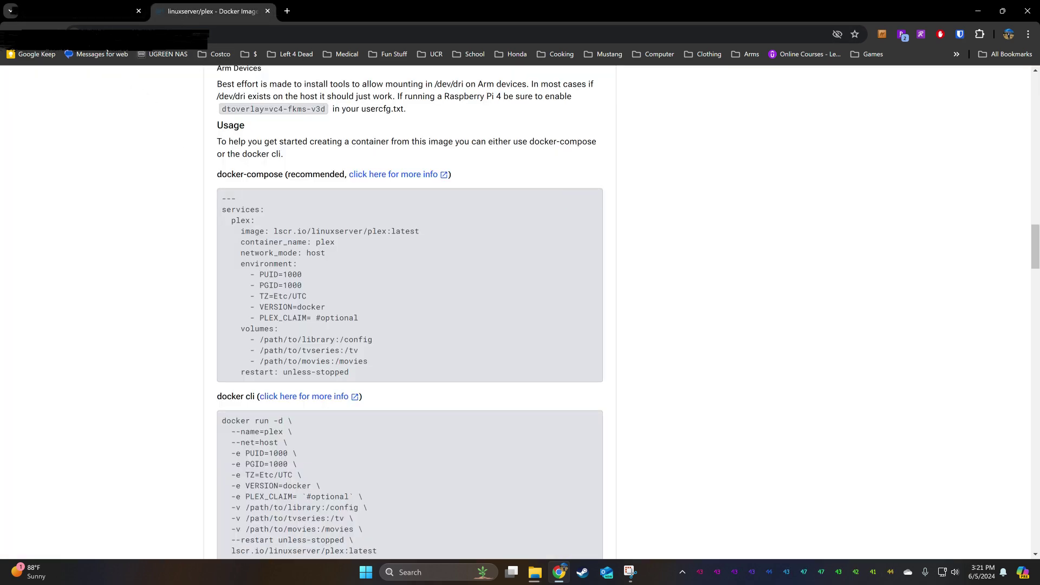
{"action": "left_click", "coordinate": [89, 14]}
{"action": "left_click", "coordinate": [460, 275]}
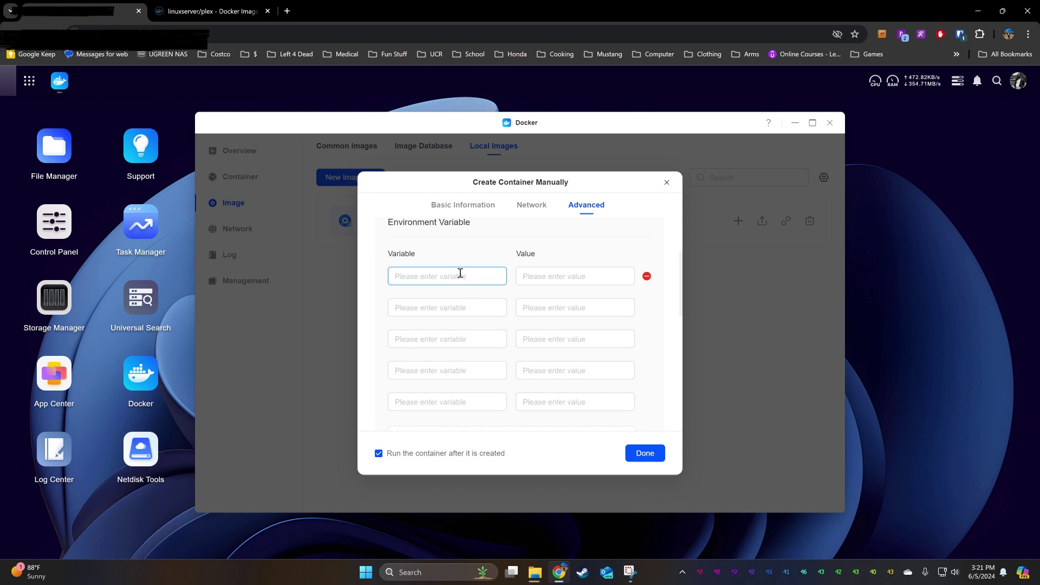
{"action": "type", "text": "PUID"}
{"action": "left_click", "coordinate": [429, 307]}
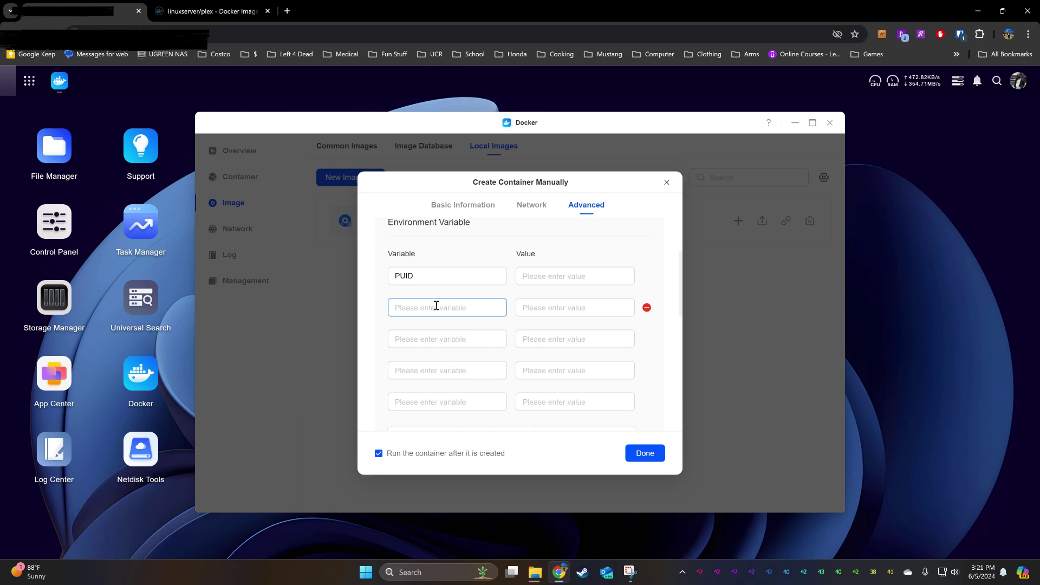
{"action": "type", "text": "PGID"}
{"action": "left_click", "coordinate": [211, 11]}
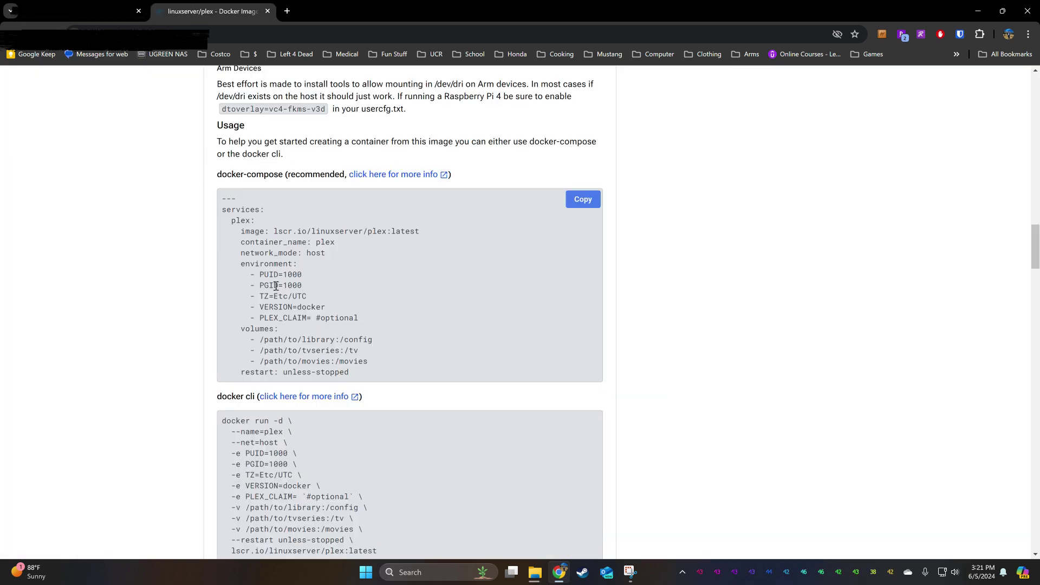
{"action": "left_click", "coordinate": [81, 11]}
{"action": "left_click", "coordinate": [425, 339]}
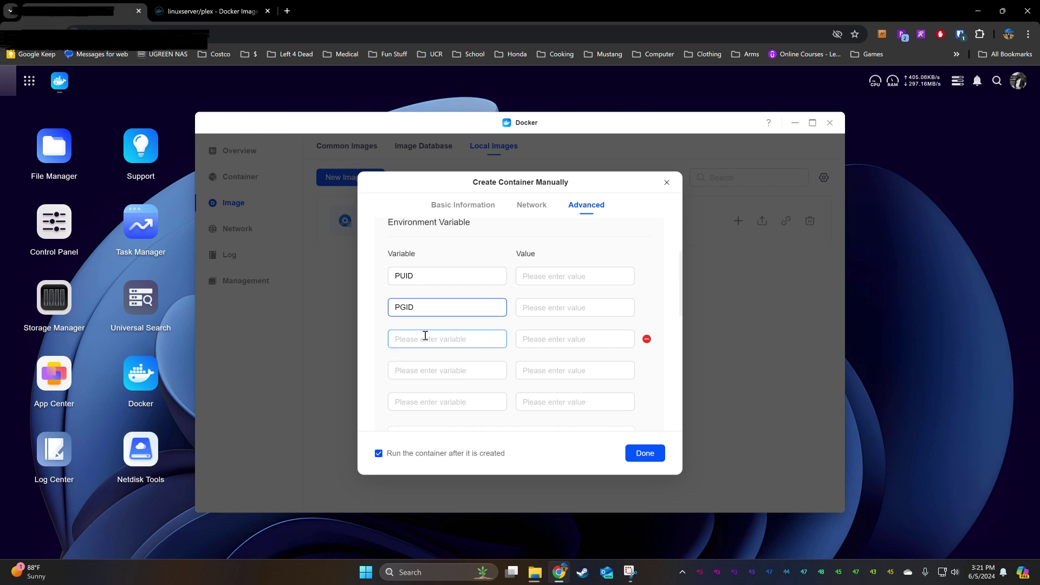
{"action": "type", "text": "T"}
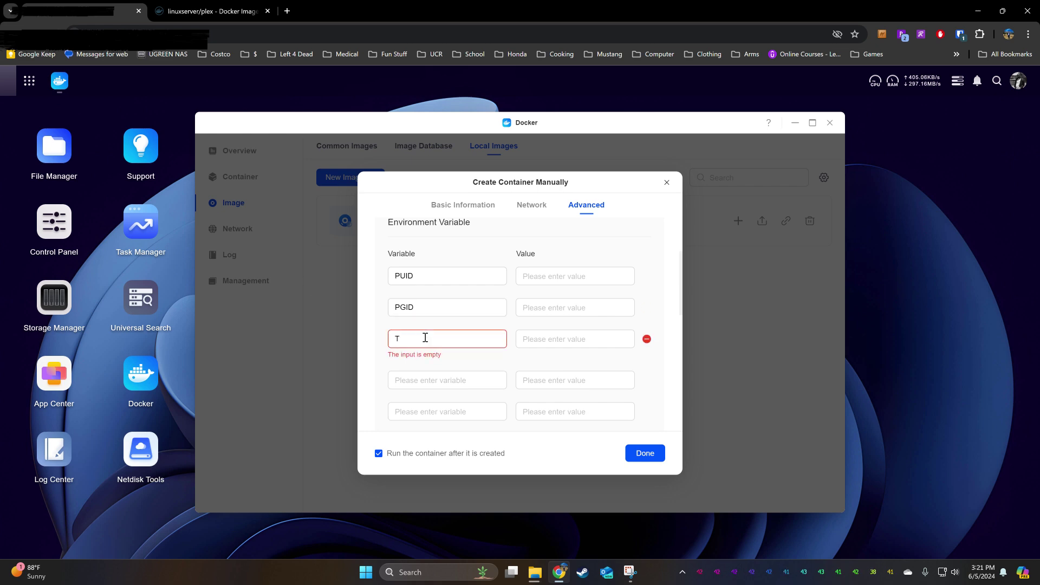
{"action": "type", "text": "Z"}
{"action": "left_click", "coordinate": [422, 371]}
{"action": "type", "text": "V"}
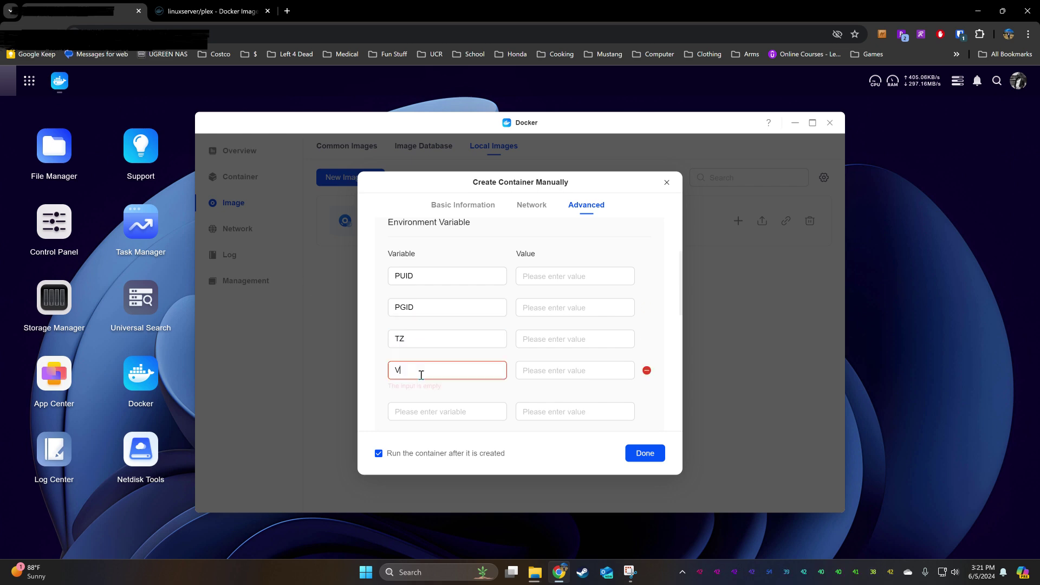
{"action": "type", "text": "ERSION"}
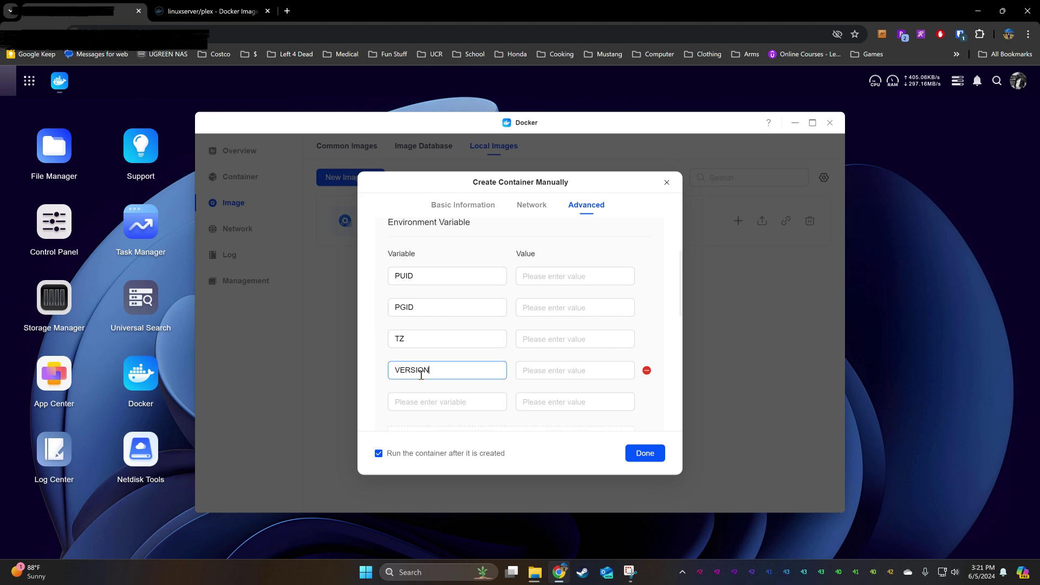
- Copy PLEX_CLAIM from the documentation and paste it as the fifth variable name
{"action": "left_click", "coordinate": [211, 11]}
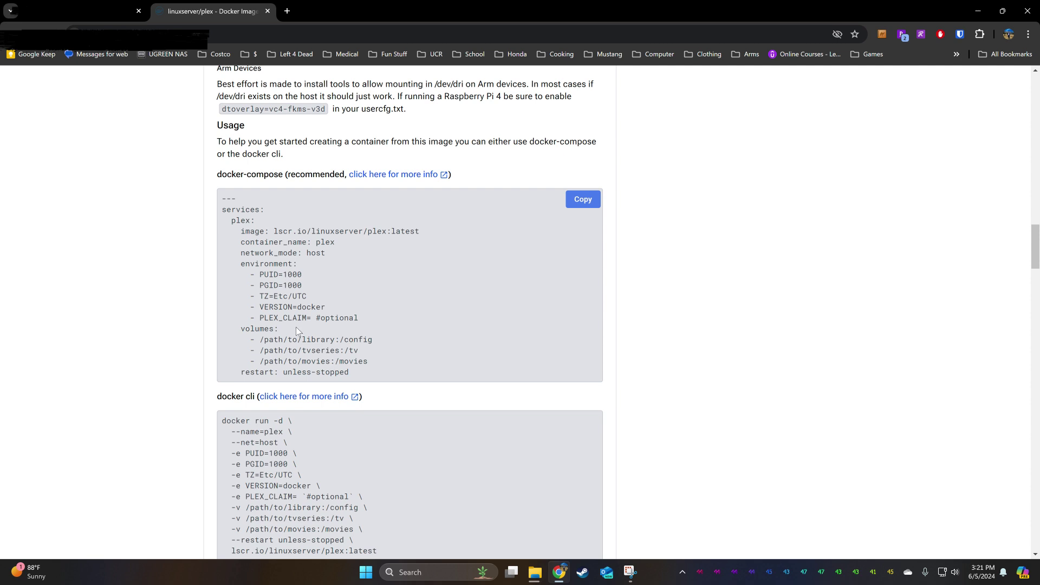
{"action": "left_click_drag", "start_coordinate": [261, 317], "coordinate": [307, 317]}
{"action": "key", "text": "ctrl+c"}
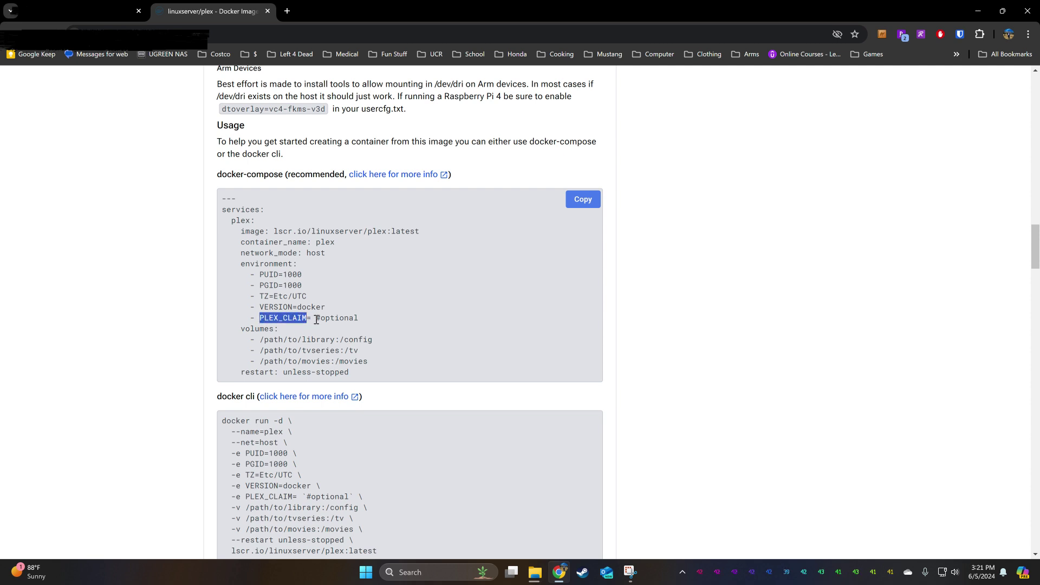
{"action": "left_click", "coordinate": [79, 14]}
{"action": "left_click", "coordinate": [431, 401]}
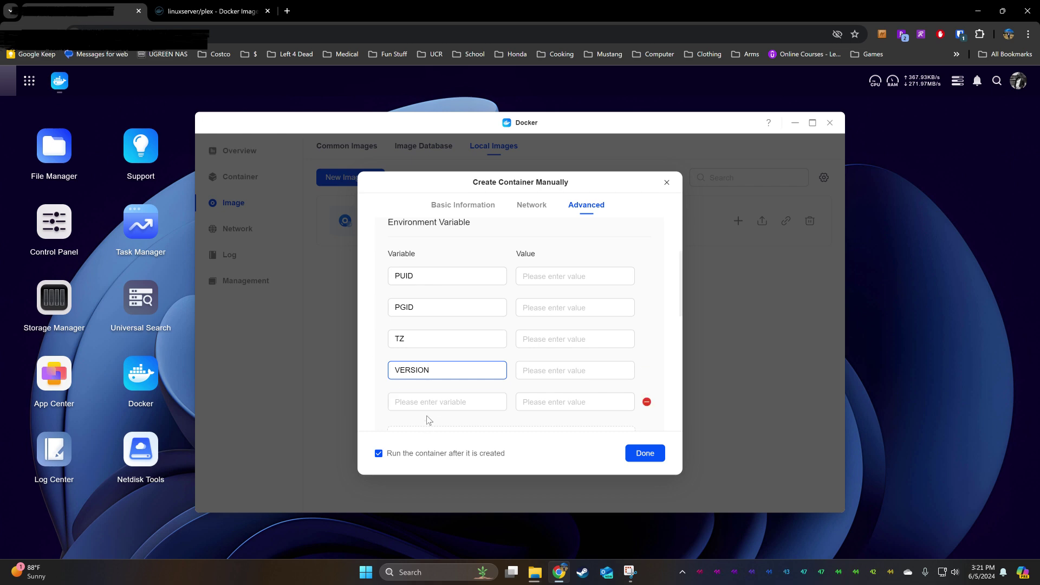
{"action": "left_click", "coordinate": [432, 402]}
{"action": "key", "text": "ctrl+v"}
{"action": "left_click", "coordinate": [520, 409]}
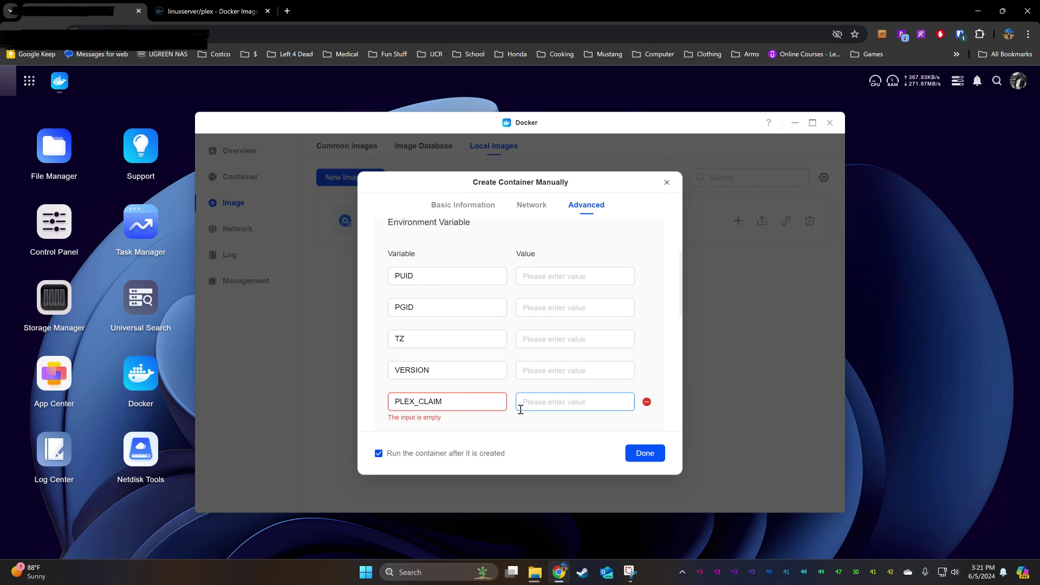
{"action": "left_click", "coordinate": [568, 276]}
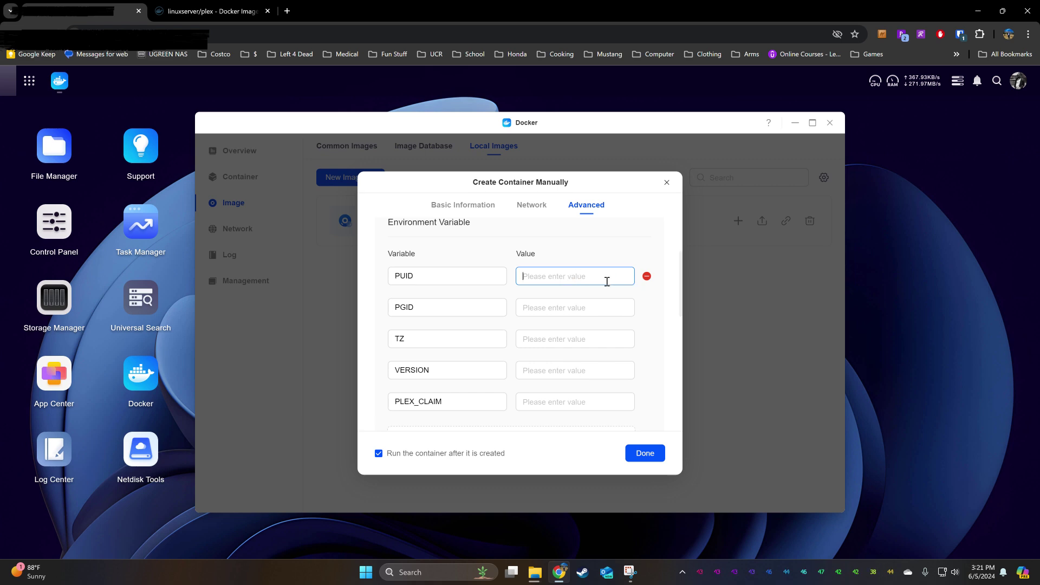
- Open the UGOS Control Panel from the desktop
{"action": "left_click", "coordinate": [576, 307]}
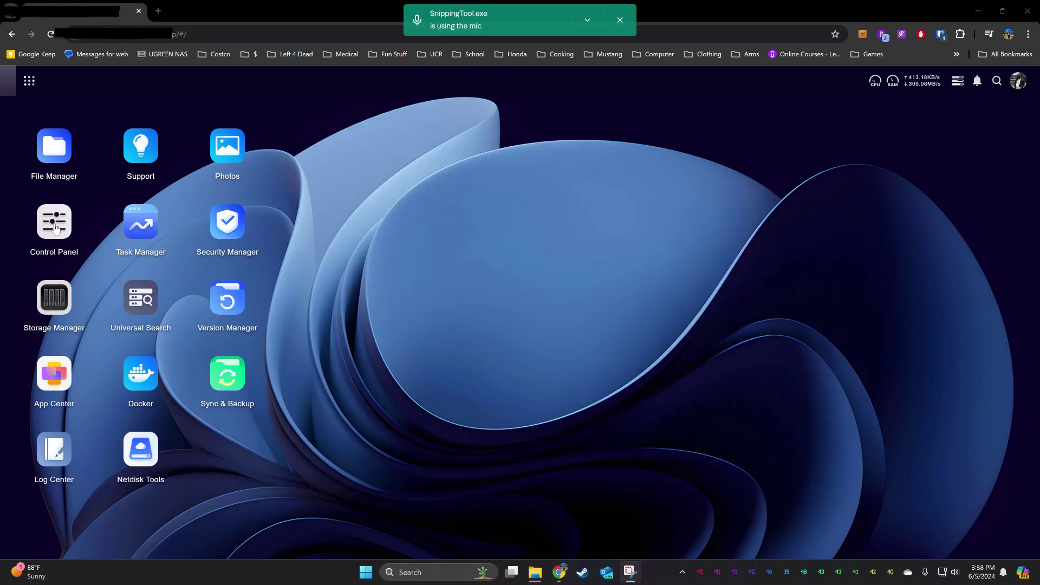
{"action": "left_click", "coordinate": [55, 226]}
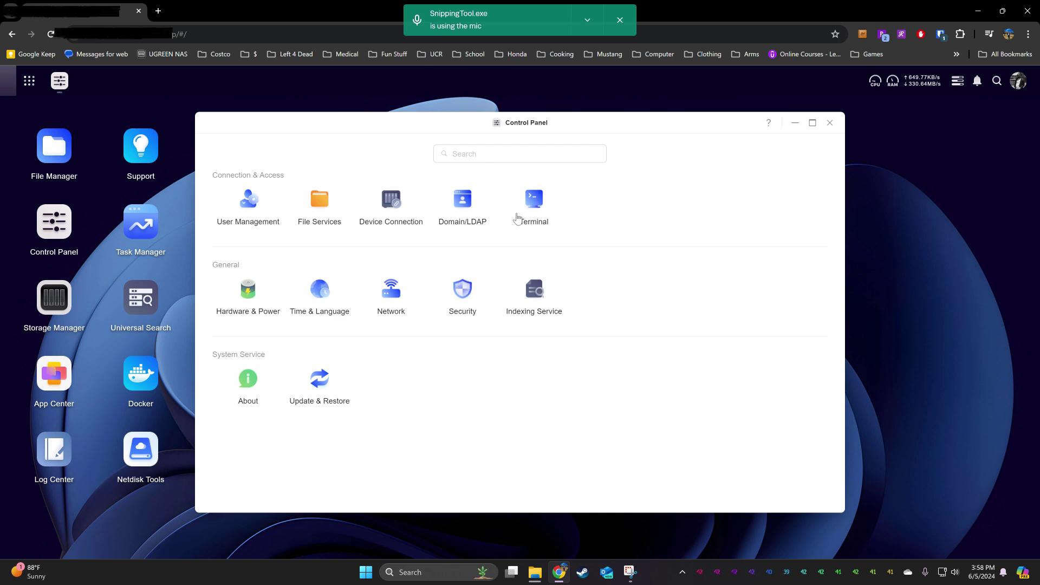
- Enable Telnet on port 23, allow it only on the local network, and apply
{"action": "left_click", "coordinate": [517, 218]}
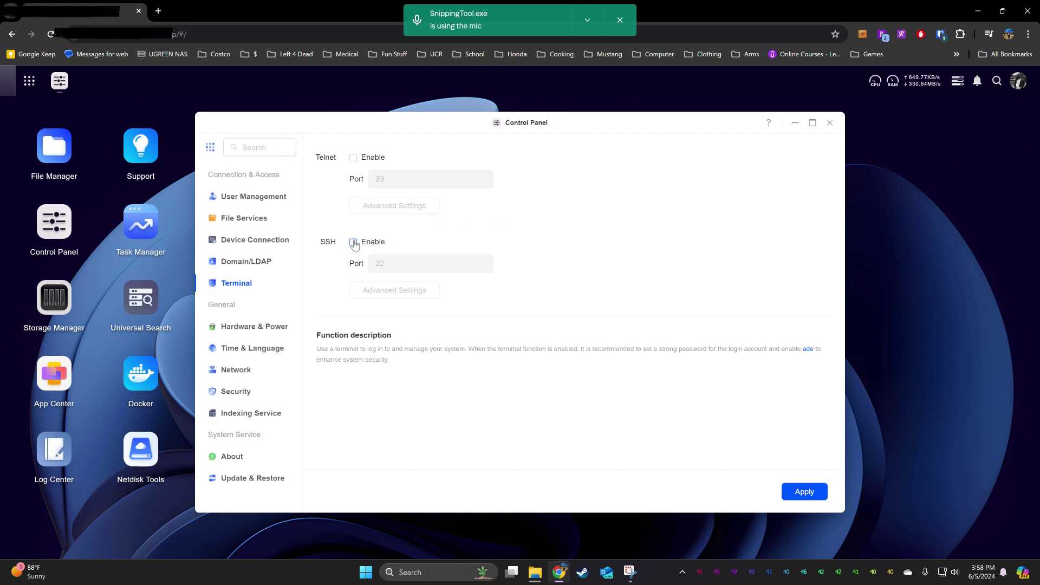
{"action": "left_click", "coordinate": [353, 158]}
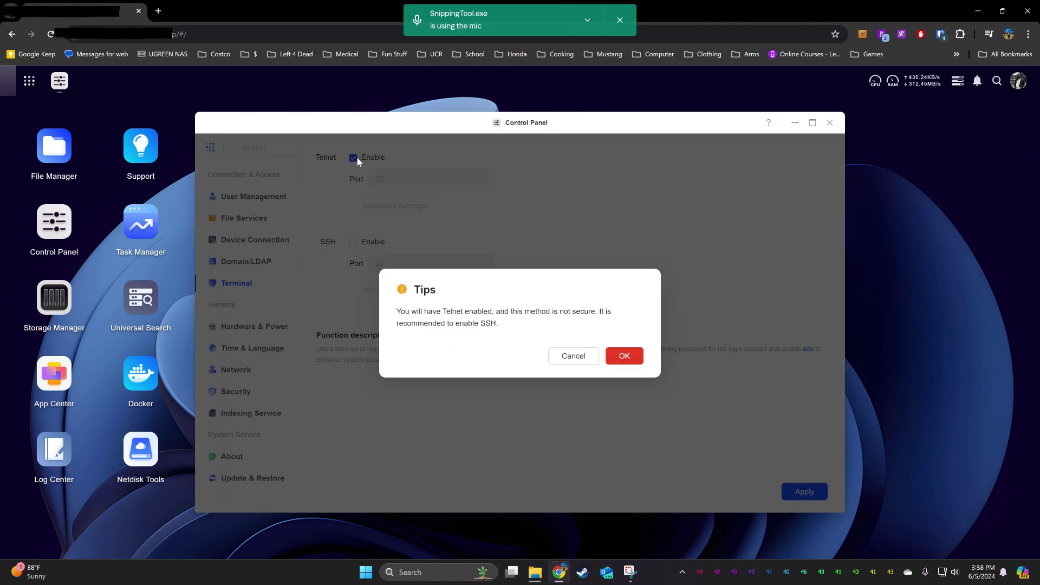
{"action": "left_click", "coordinate": [630, 355]}
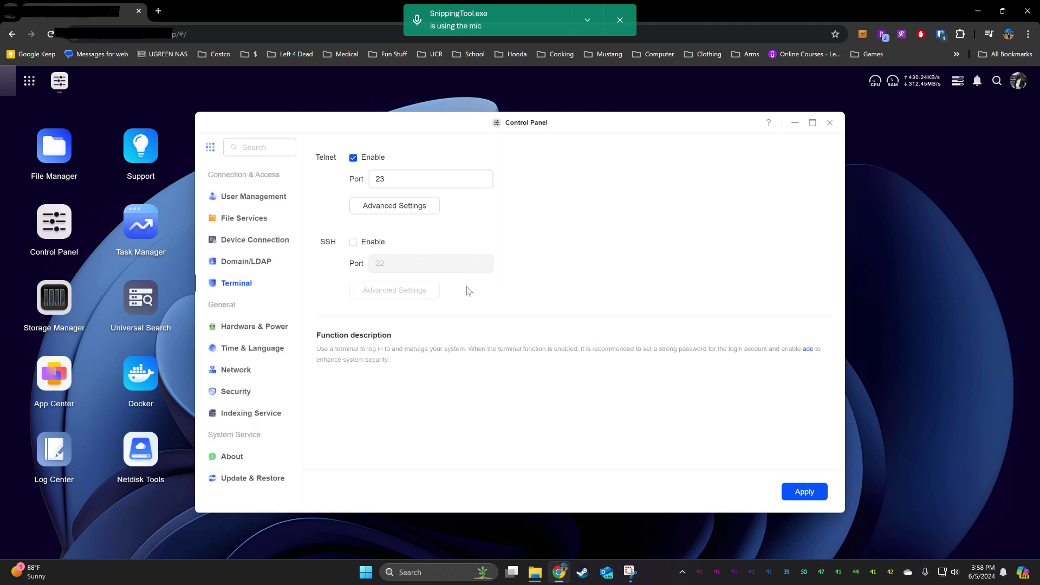
{"action": "left_click", "coordinate": [408, 212]}
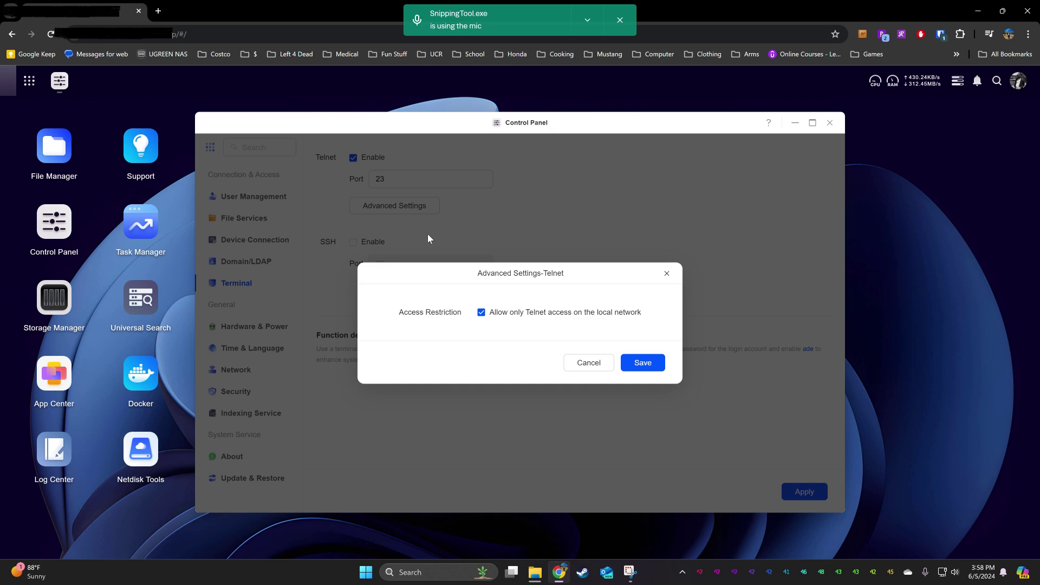
{"action": "left_click", "coordinate": [641, 363]}
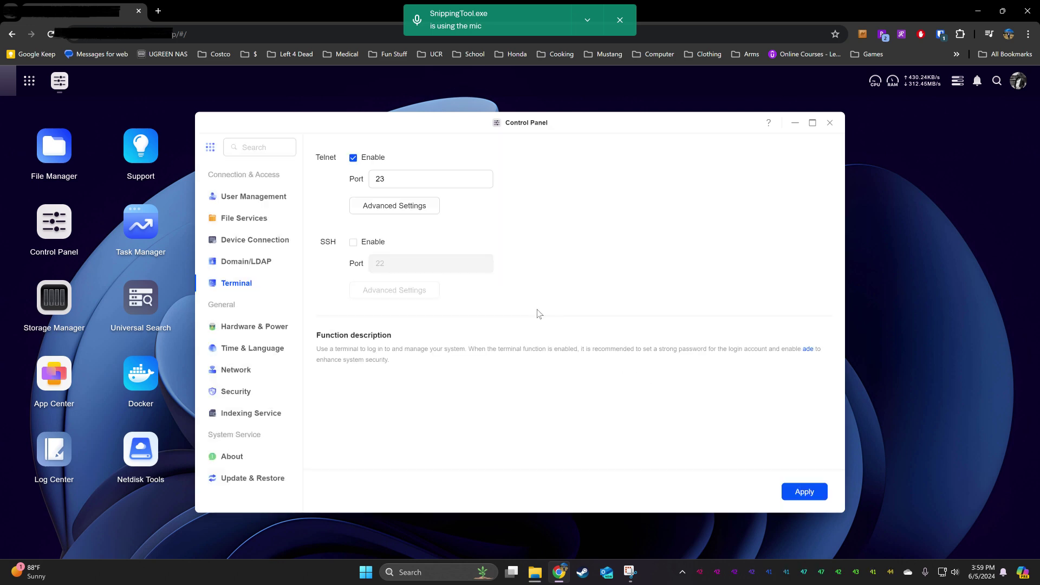
{"action": "left_click", "coordinate": [803, 490]}
- Search 'telnet' and enable Telnet Client in the Windows optional features list, confirming with OK
{"action": "left_click", "coordinate": [436, 572]}
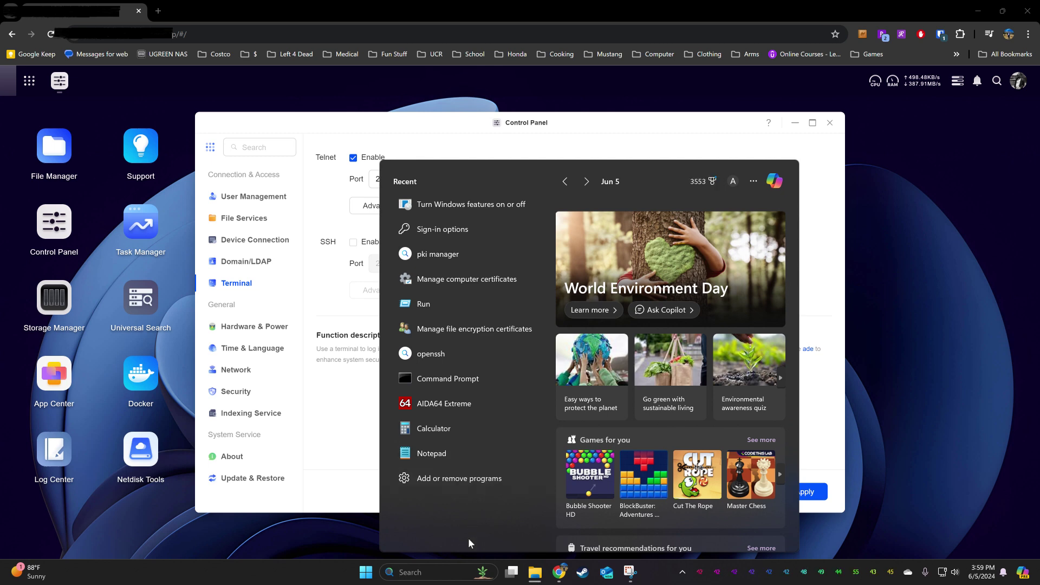
{"action": "type", "text": "telnet"}
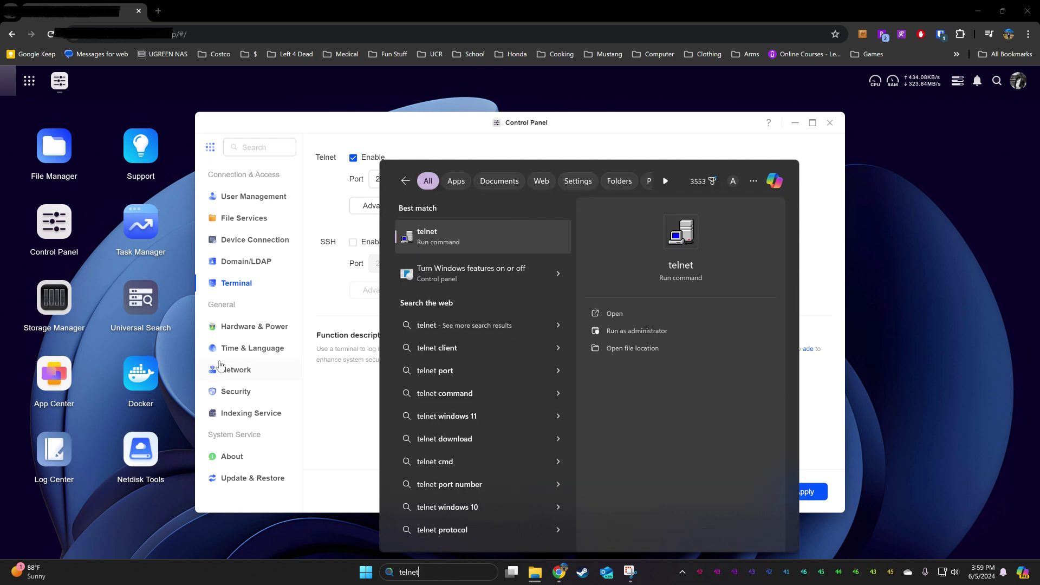
{"action": "left_click", "coordinate": [497, 274]}
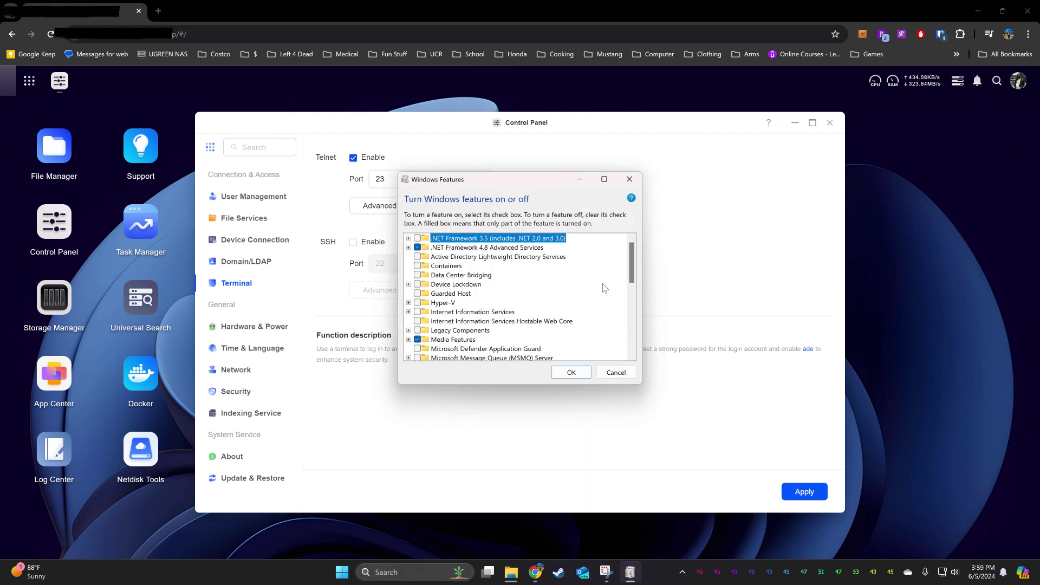
{"action": "left_click_drag", "start_coordinate": [630, 258], "coordinate": [622, 318]}
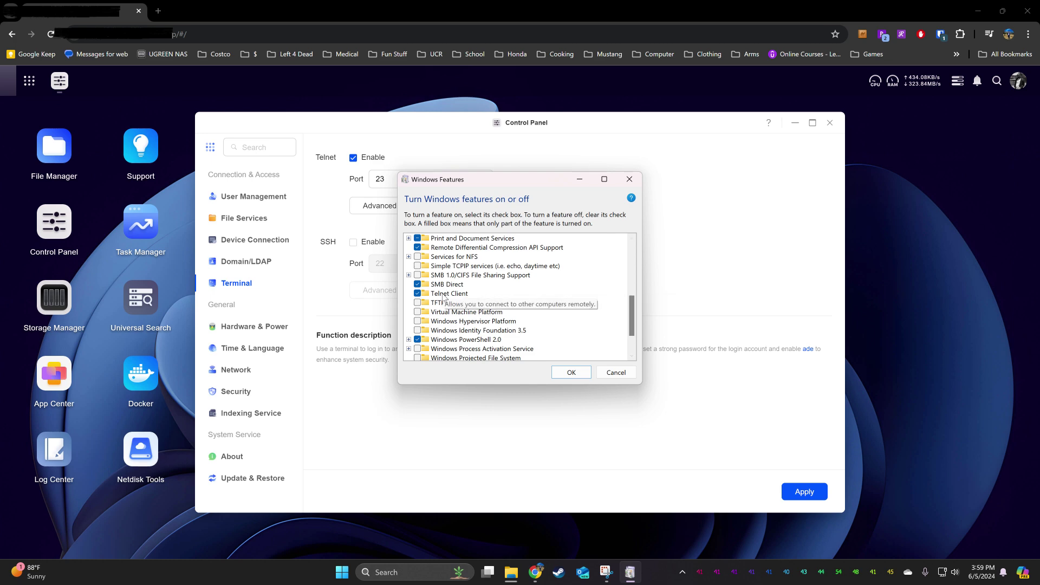
{"action": "left_click", "coordinate": [571, 374]}
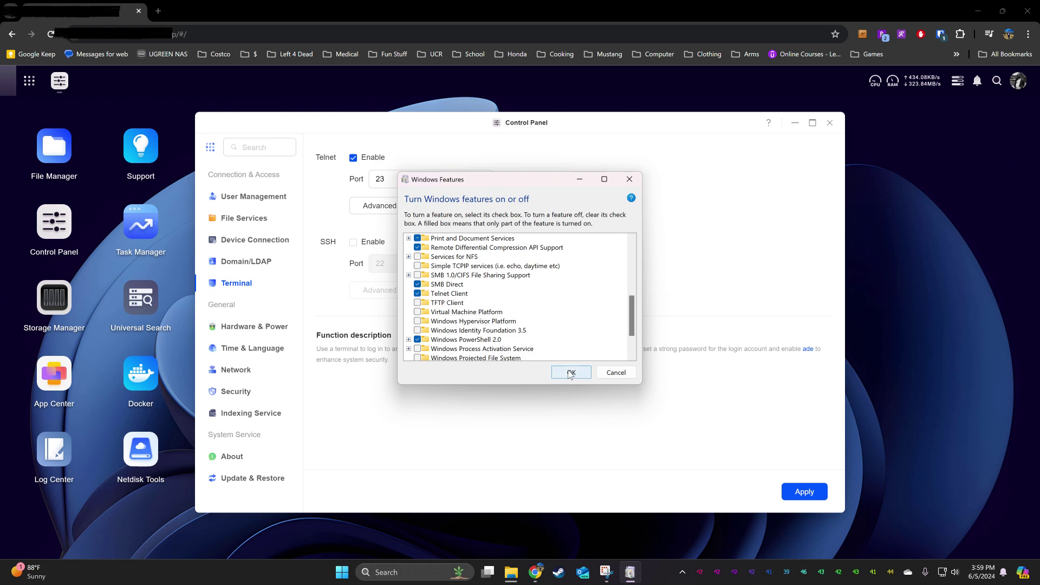
- Launch Command Prompt via a 'cmd' search, move its window, and start typing 'telnet 192.'
{"action": "left_click", "coordinate": [427, 569]}
{"action": "type", "text": "cmd"}
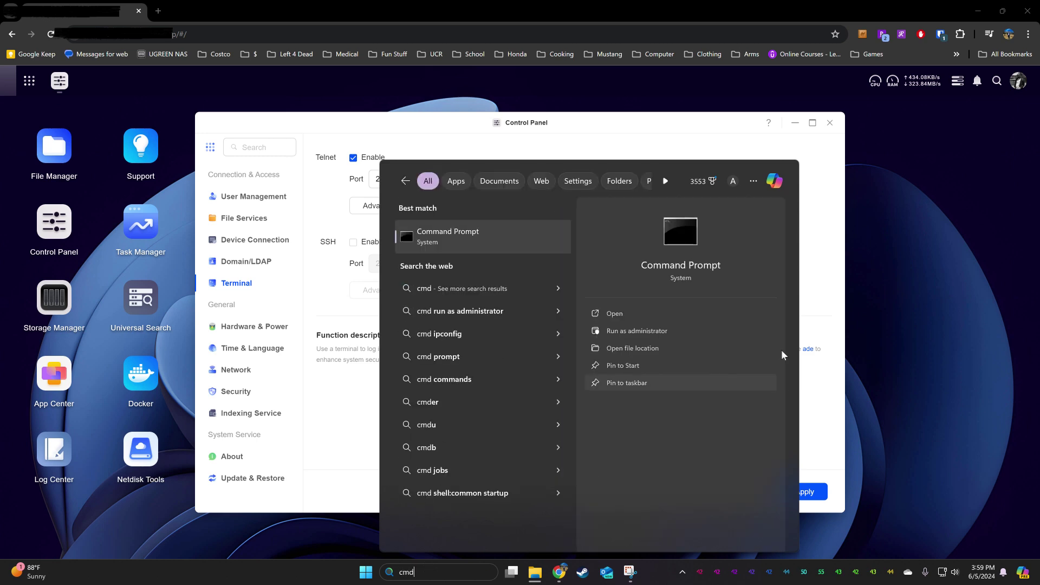
{"action": "left_click", "coordinate": [498, 241]}
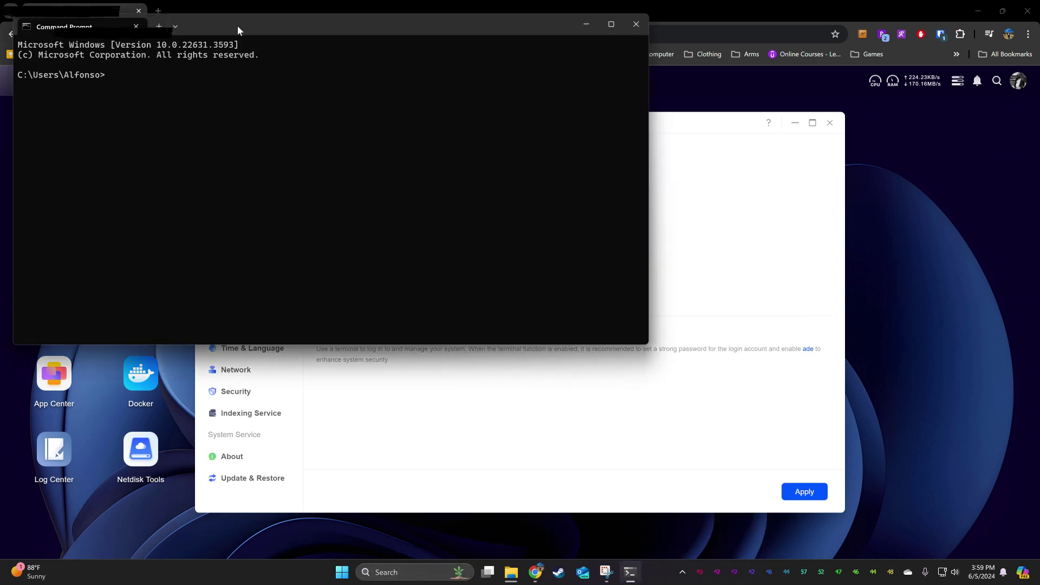
{"action": "left_click_drag", "start_coordinate": [237, 24], "coordinate": [449, 214]}
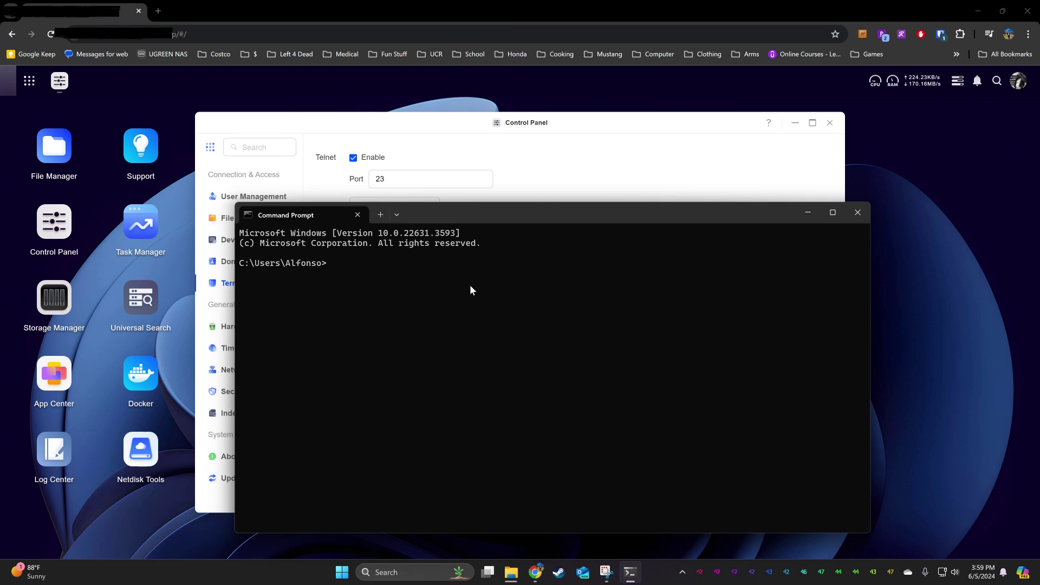
{"action": "type", "text": "telnet 192.168.68."}
- Show the Control Panel's Network Connection tab to read the NAS address 192.168.68.65
{"action": "left_click", "coordinate": [398, 135]}
{"action": "left_click", "coordinate": [254, 374]}
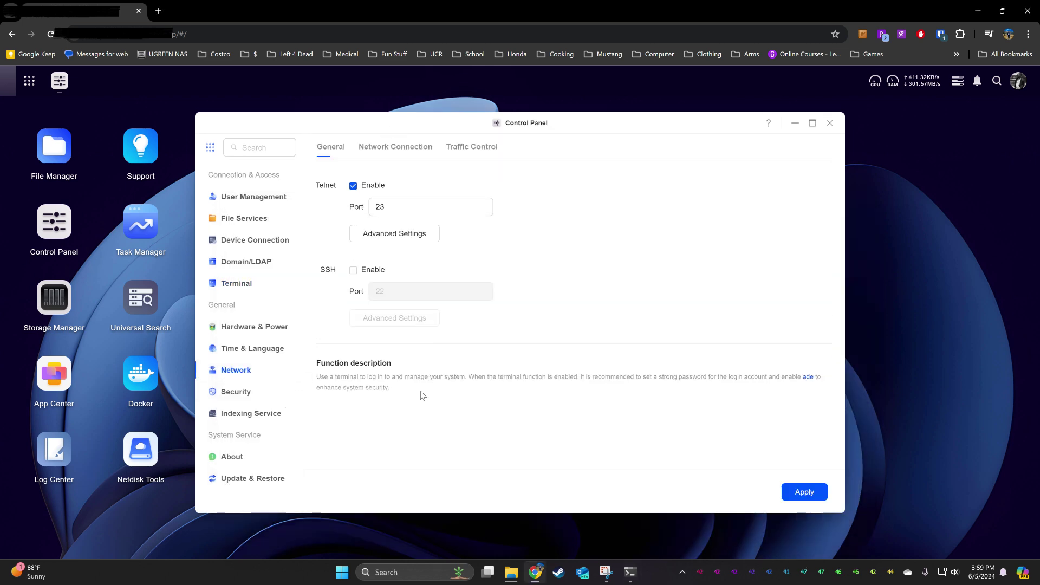
{"action": "left_click", "coordinate": [400, 153]}
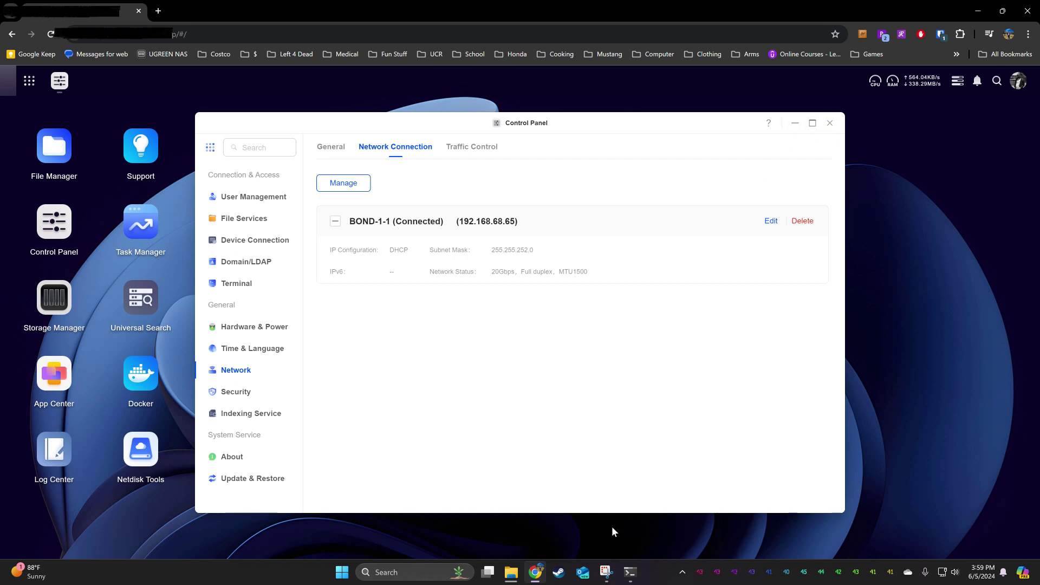
{"action": "mouse_move", "coordinate": [609, 573]}
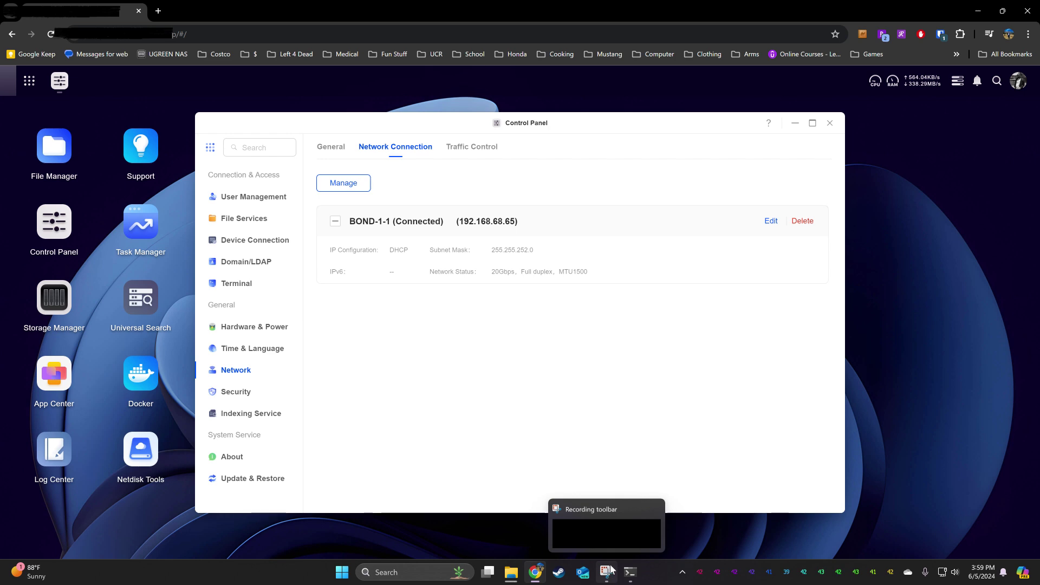
- Complete 'telnet 192.168.68.65' and log in with the NAS account username and password
{"action": "left_click", "coordinate": [623, 539]}
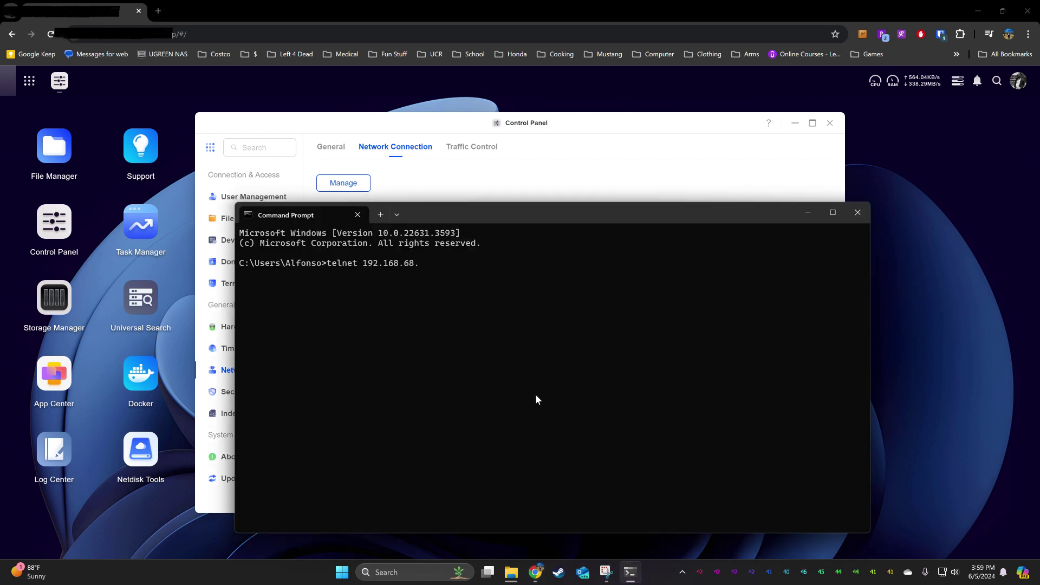
{"action": "type", "text": "65"}
{"action": "key", "text": "Return"}
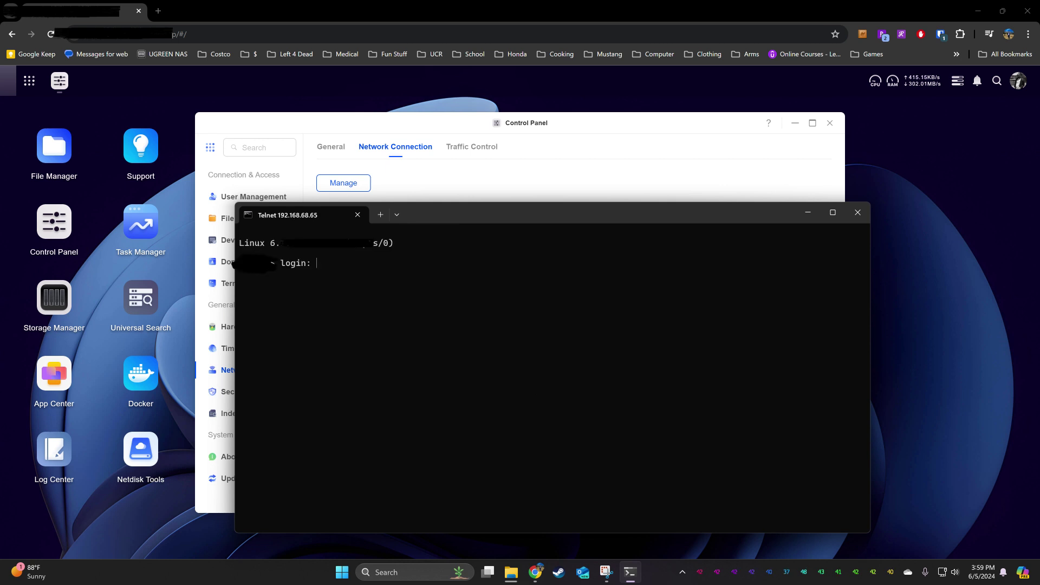
{"action": "type", "text": "Alfonso"}
{"action": "key", "text": "Return"}
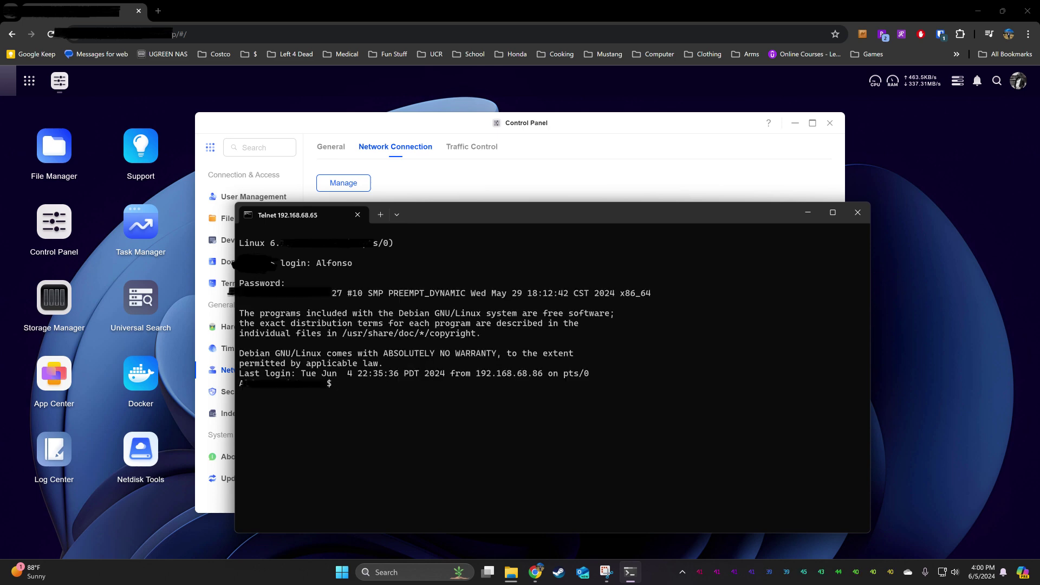
- Run 'id' to confirm admin group membership, then exit the telnet session
{"action": "type", "text": "id"}
{"action": "key", "text": "Return"}
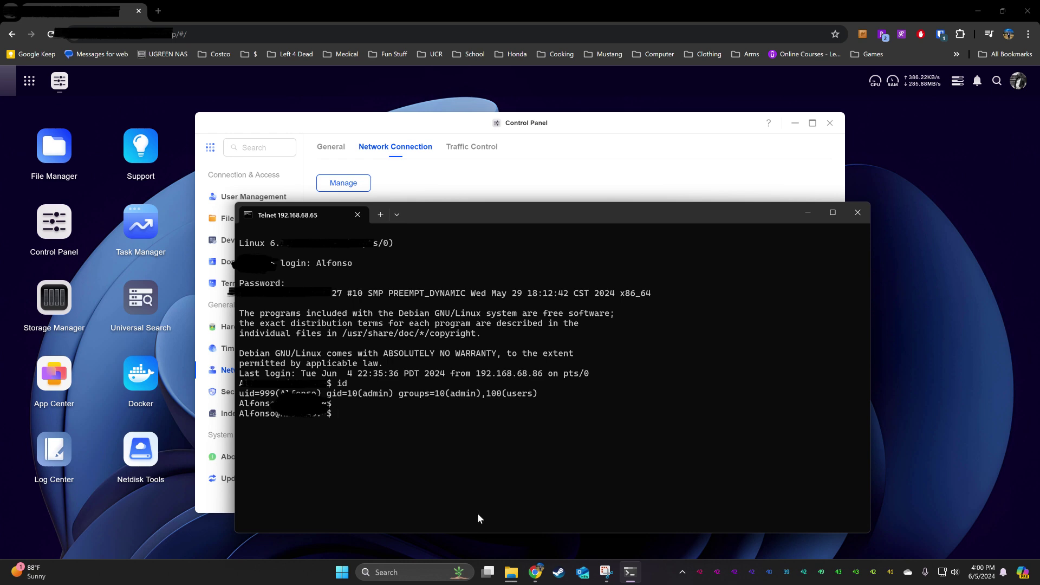
{"action": "type", "text": "exit"}
{"action": "key", "text": "Return"}
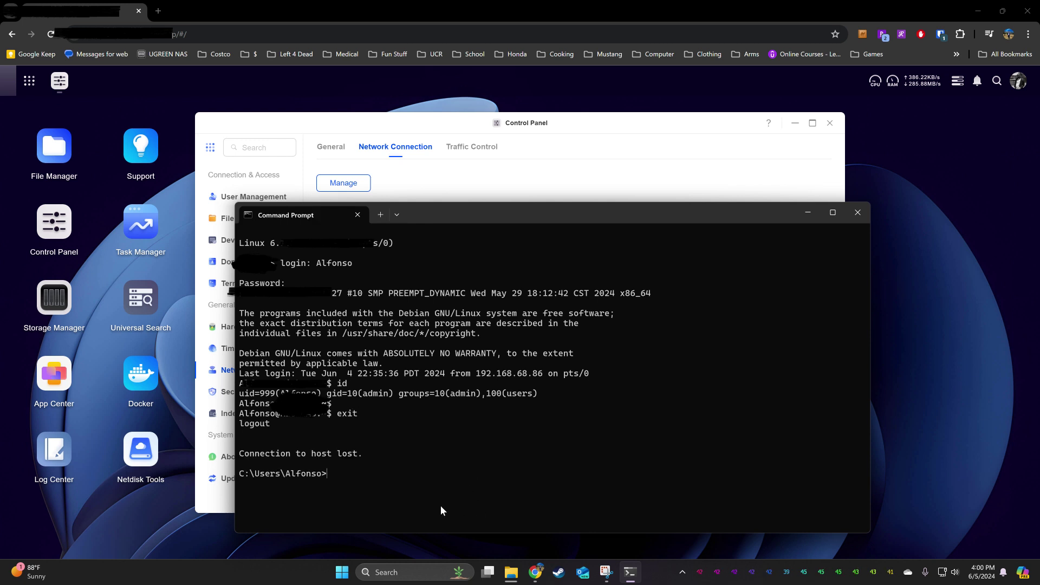
- Close Command Prompt, then uncheck Telnet Enable in the NAS Terminal settings and apply
{"action": "left_click", "coordinate": [858, 213]}
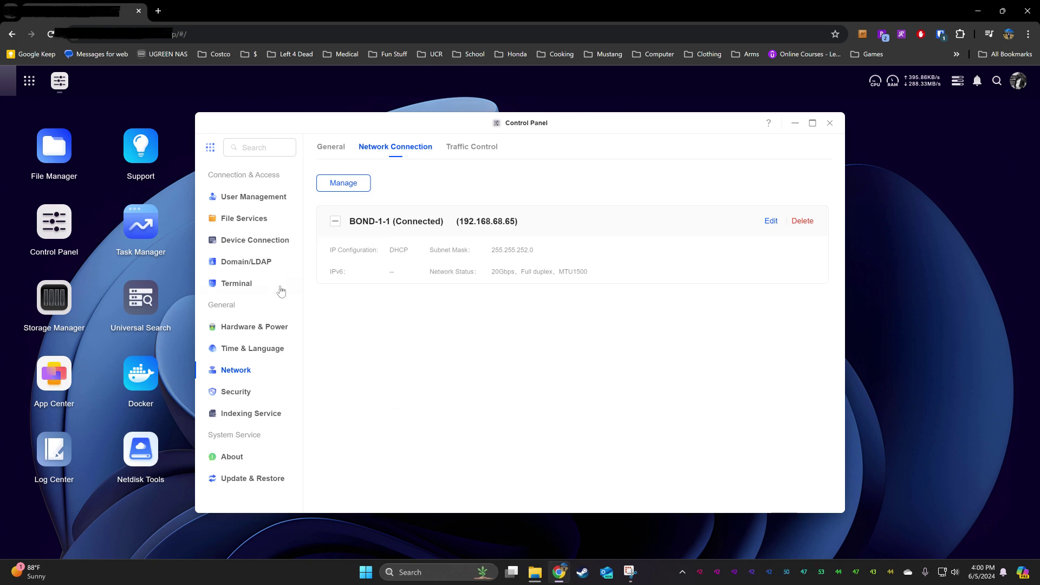
{"action": "left_click", "coordinate": [249, 283]}
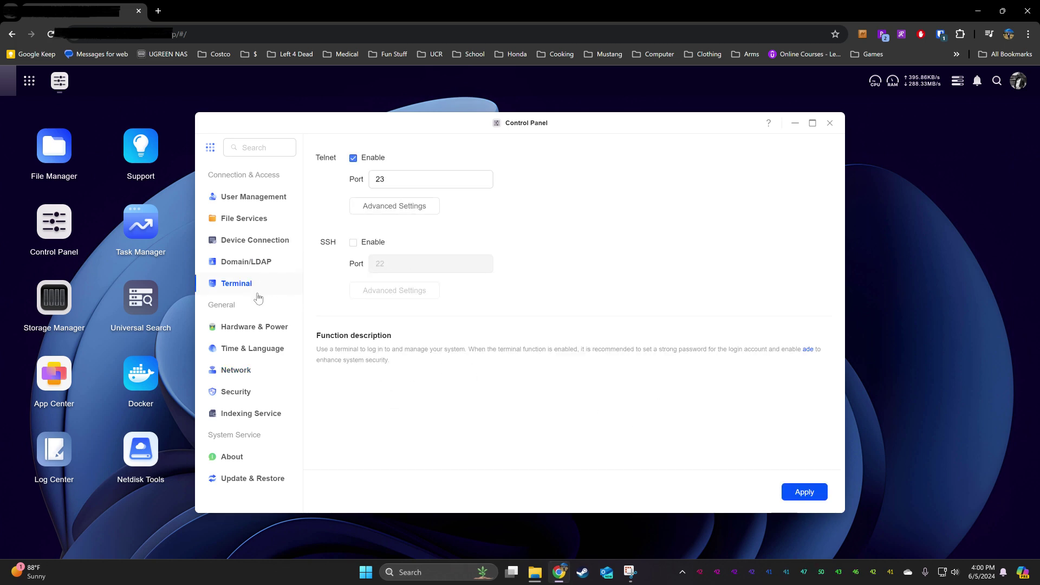
{"action": "left_click", "coordinate": [353, 158]}
{"action": "left_click", "coordinate": [790, 498]}
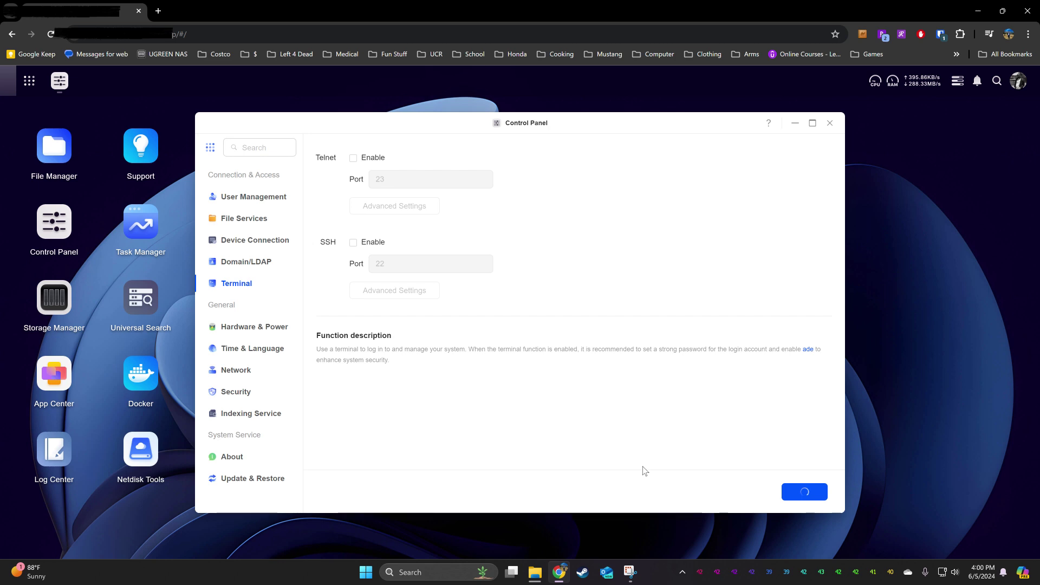
- Uncheck Telnet Client in Windows Features, confirm the removal, and close the dialog
{"action": "left_click", "coordinate": [433, 571]}
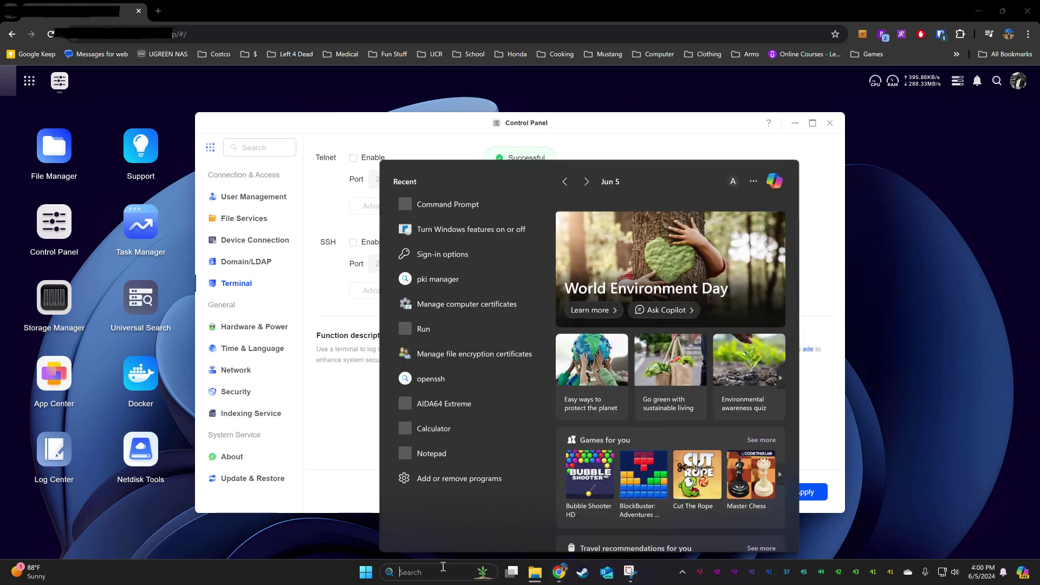
{"action": "left_click", "coordinate": [477, 233]}
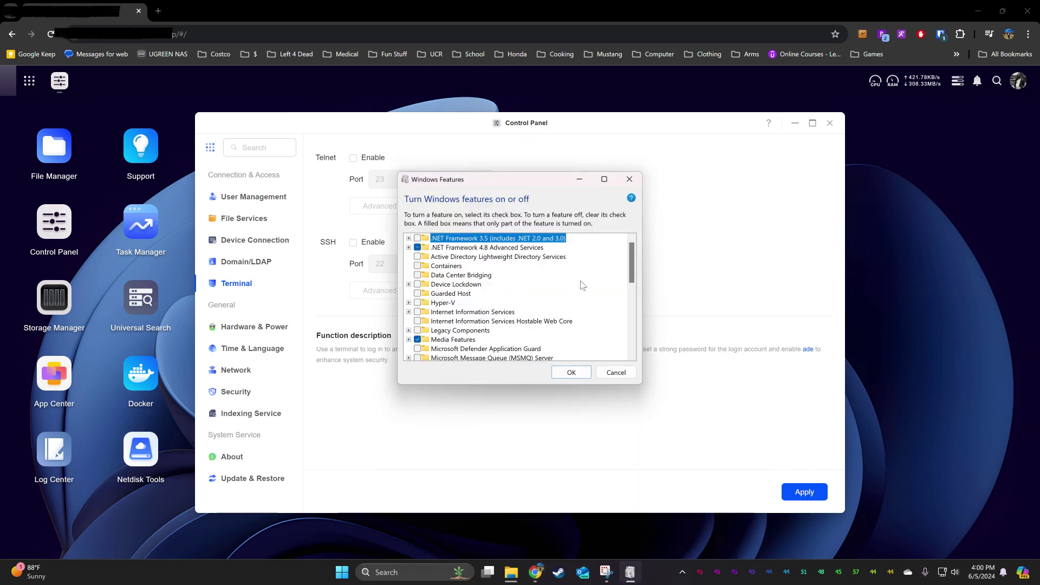
{"action": "left_click_drag", "start_coordinate": [630, 250], "coordinate": [632, 298]}
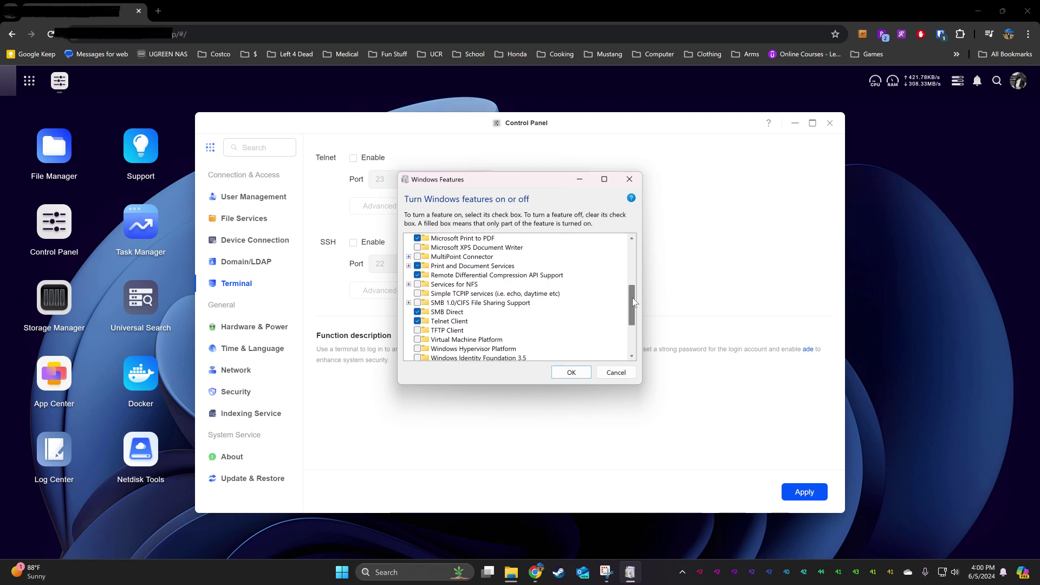
{"action": "left_click", "coordinate": [417, 320]}
{"action": "left_click", "coordinate": [560, 372]}
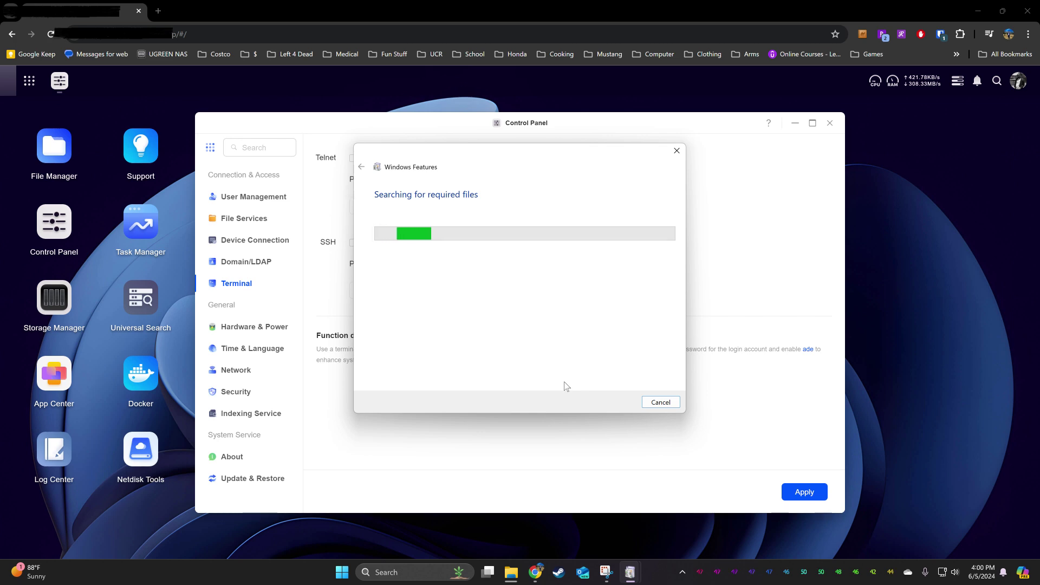
{"action": "left_click", "coordinate": [672, 402]}
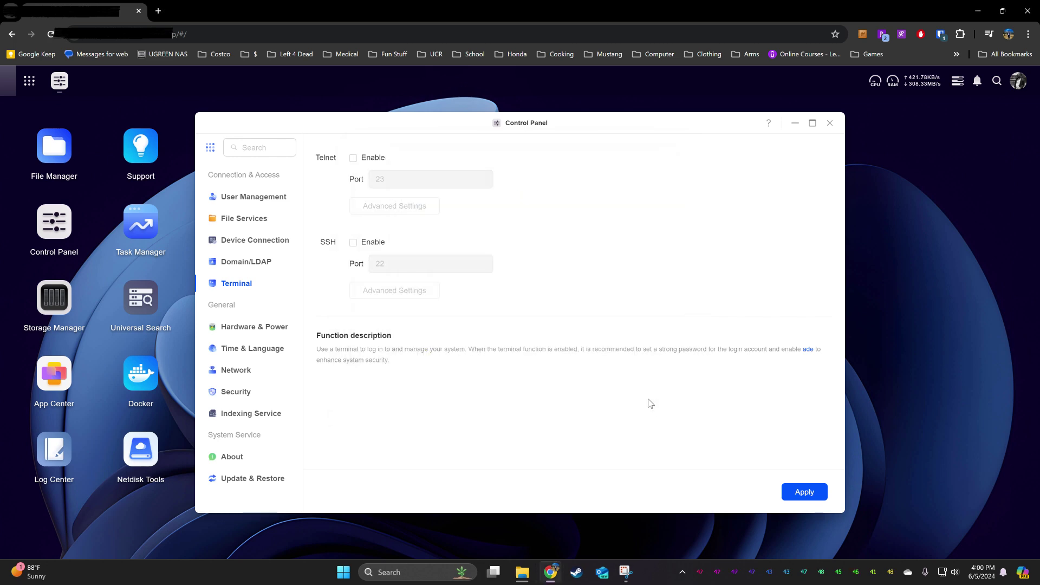
- Reopen Windows Features to verify Telnet Client stays unchecked, then close the NAS Control Panel
{"action": "left_click", "coordinate": [435, 574]}
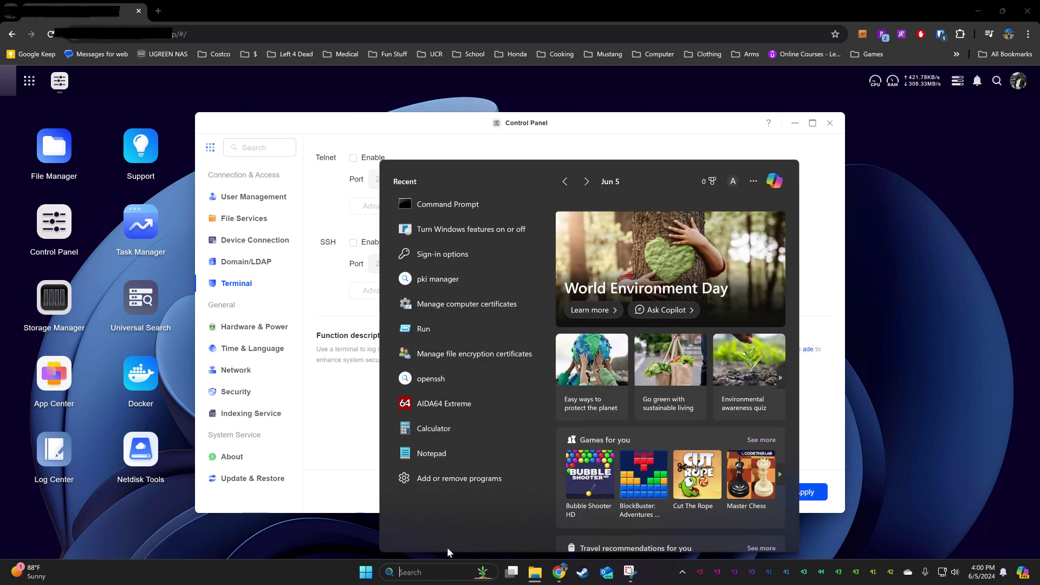
{"action": "left_click", "coordinate": [490, 237]}
{"action": "scroll", "coordinate": [623, 287], "scroll_direction": "down", "scroll_amount": 5}
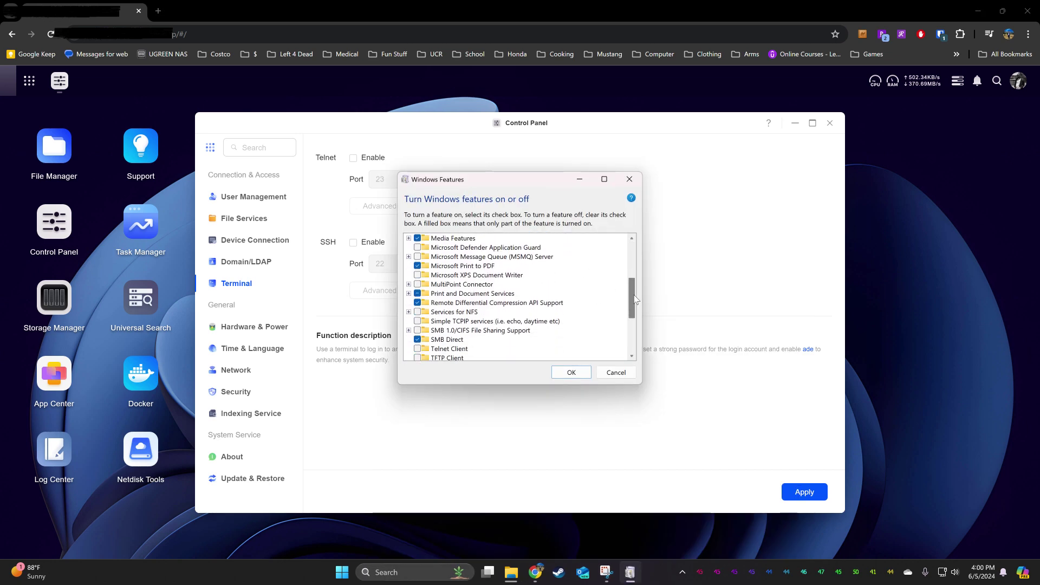
{"action": "left_click", "coordinate": [617, 372]}
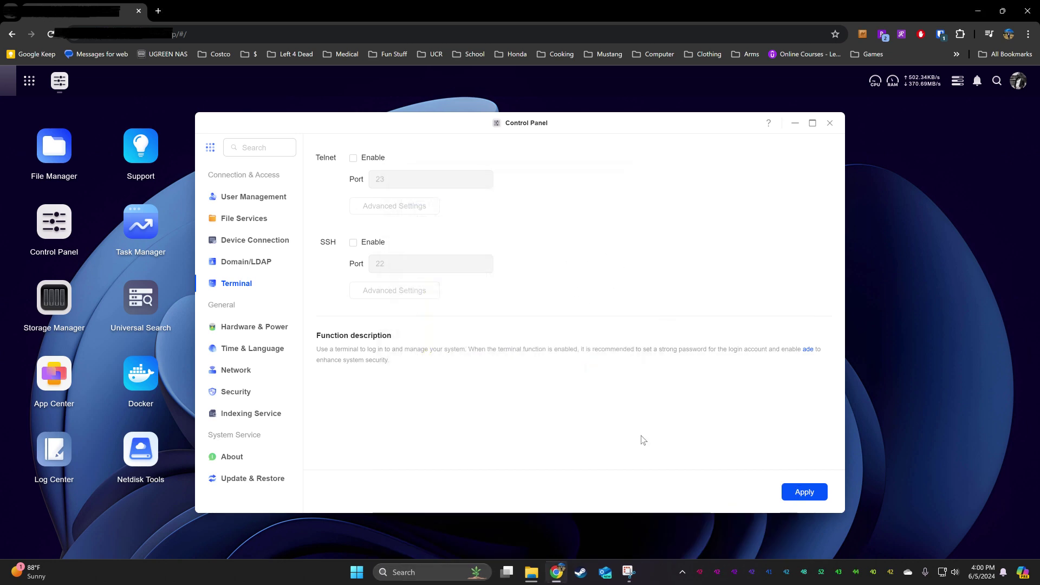
{"action": "left_click", "coordinate": [830, 123]}
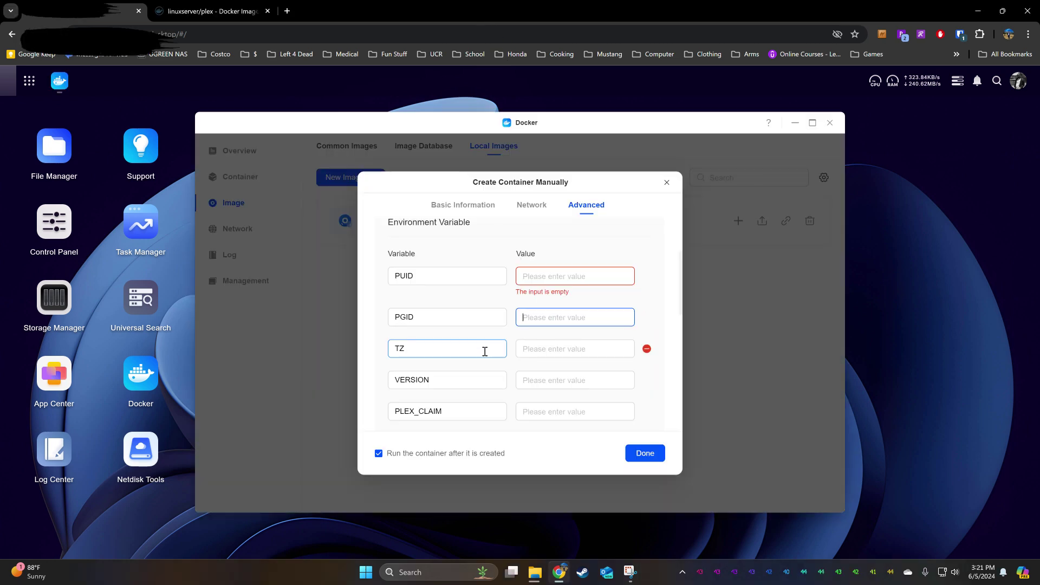
- From the linuxserver/plex Parameters table, open Wikipedia's tz database list and locate US/Pacific
{"action": "left_click", "coordinate": [526, 352]}
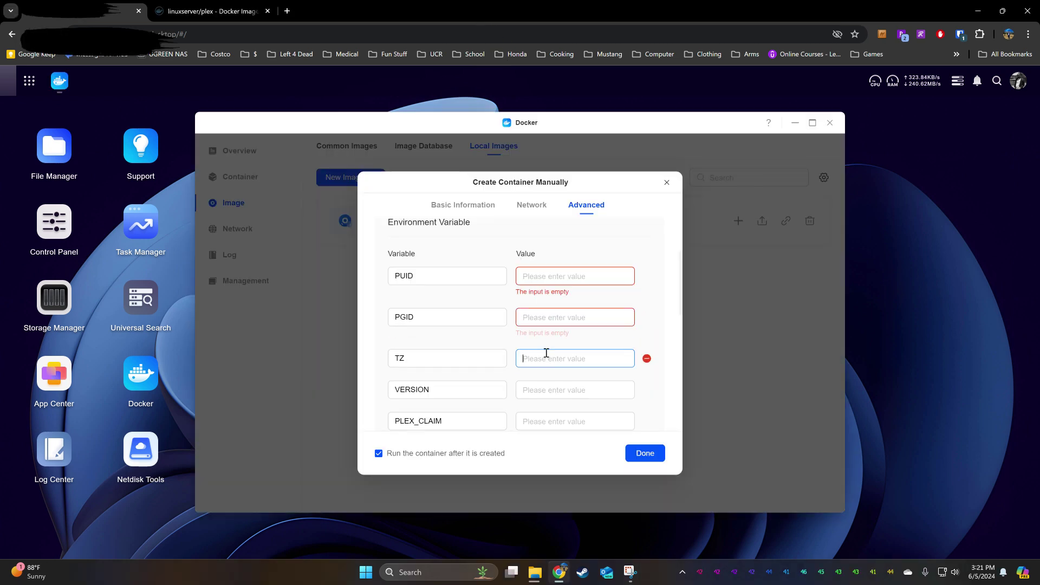
{"action": "left_click", "coordinate": [223, 14]}
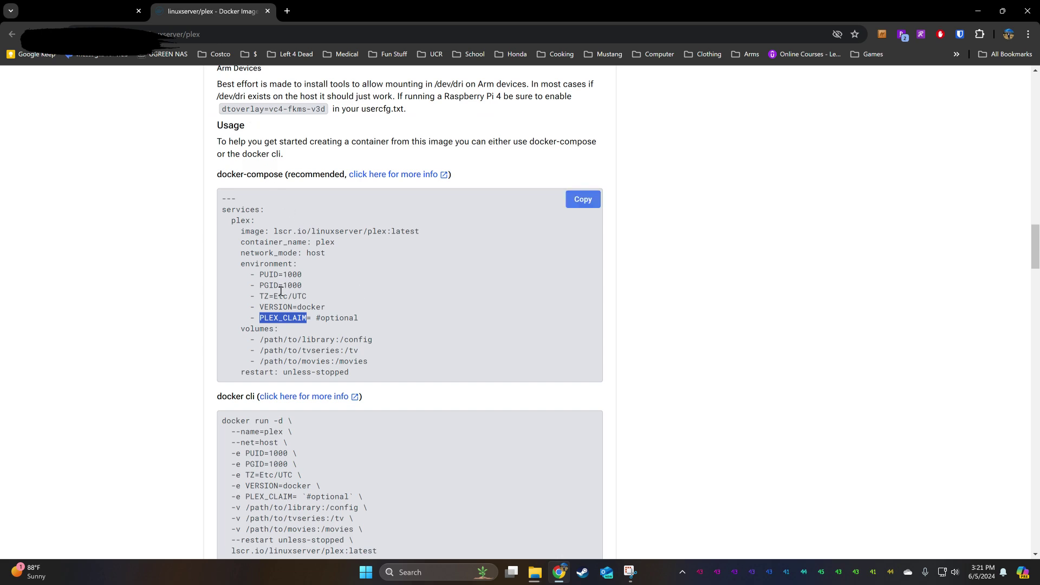
{"action": "scroll", "coordinate": [343, 336], "scroll_direction": "down", "scroll_amount": 10}
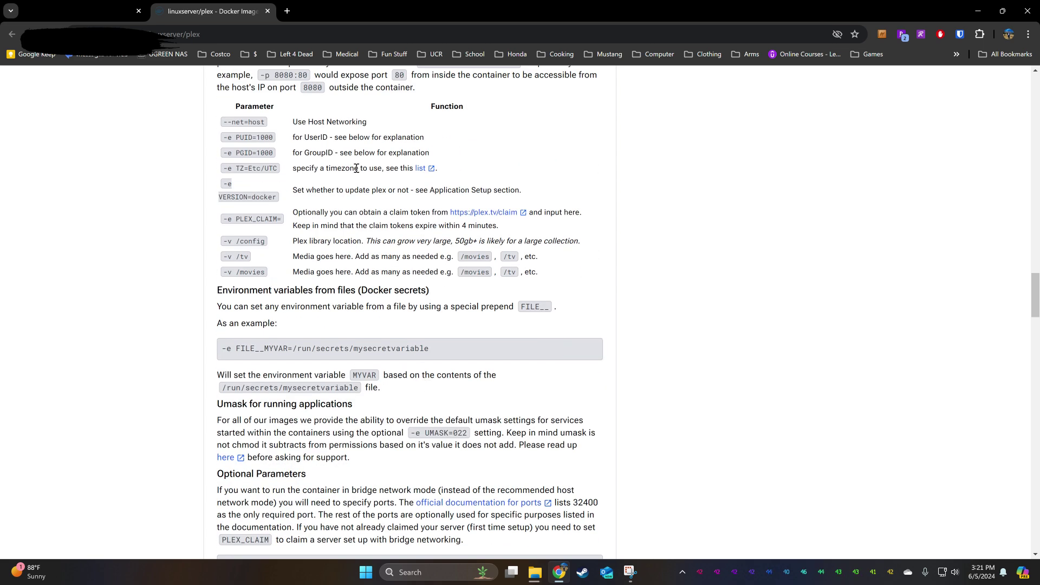
{"action": "left_click", "coordinate": [421, 168]}
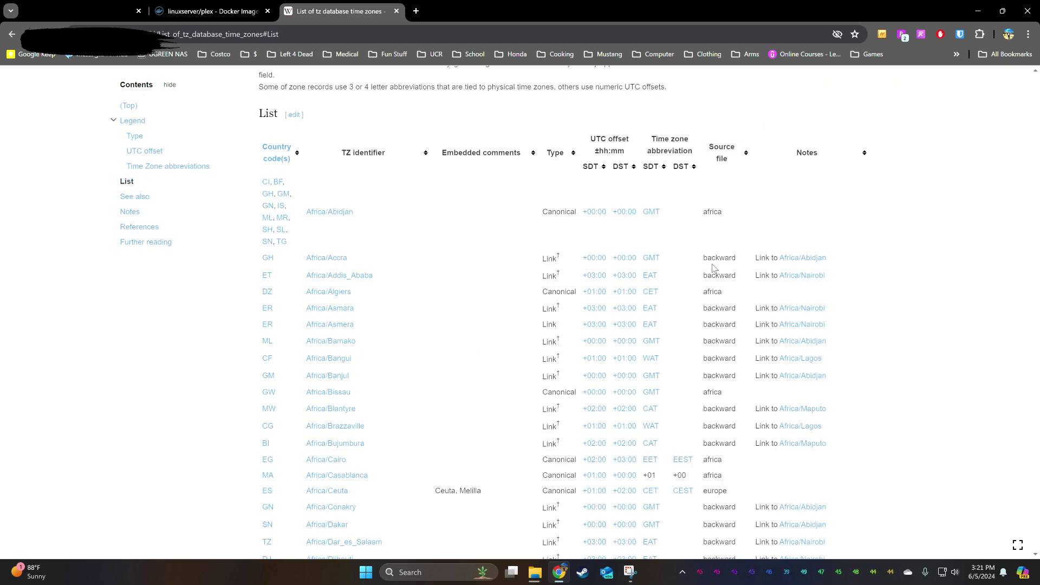
{"action": "left_click_drag", "start_coordinate": [1033, 100], "coordinate": [1034, 505]}
{"action": "scroll", "coordinate": [866, 466], "scroll_direction": "up", "scroll_amount": 1}
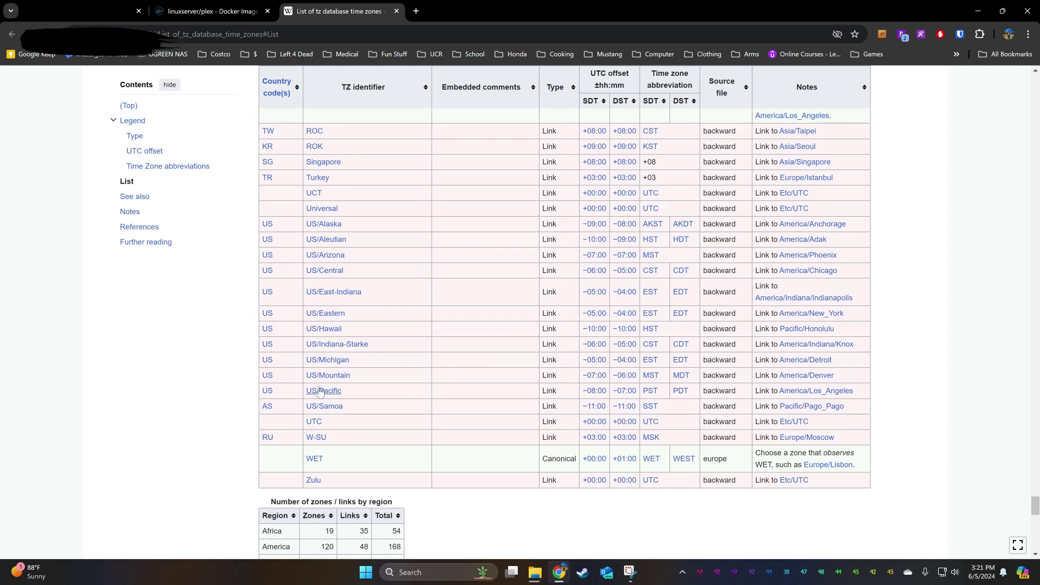
{"action": "mouse_move", "coordinate": [331, 394]}
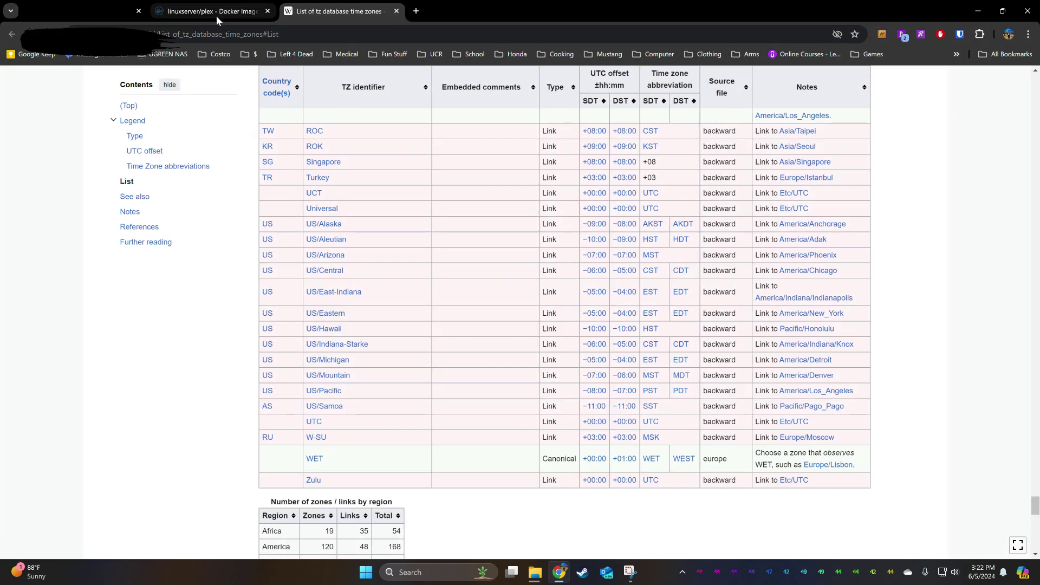
- Enter US/Pacific as the TZ value in the container's Advanced settings
{"action": "left_click", "coordinate": [103, 15]}
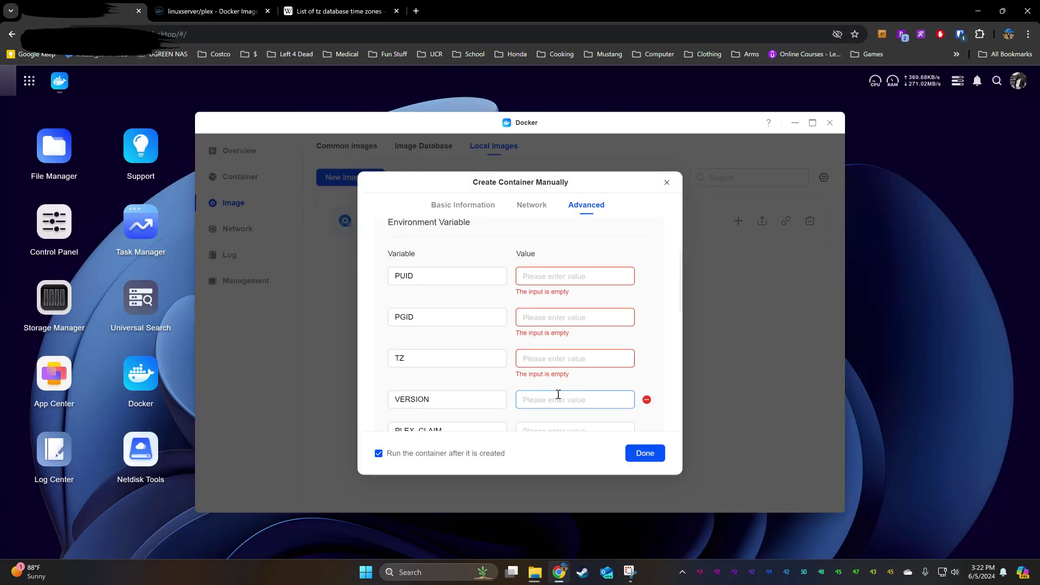
{"action": "left_click", "coordinate": [544, 354]}
{"action": "type", "text": "u"}
{"action": "key", "text": "BackSpace"}
{"action": "type", "text": "US/Pacific"}
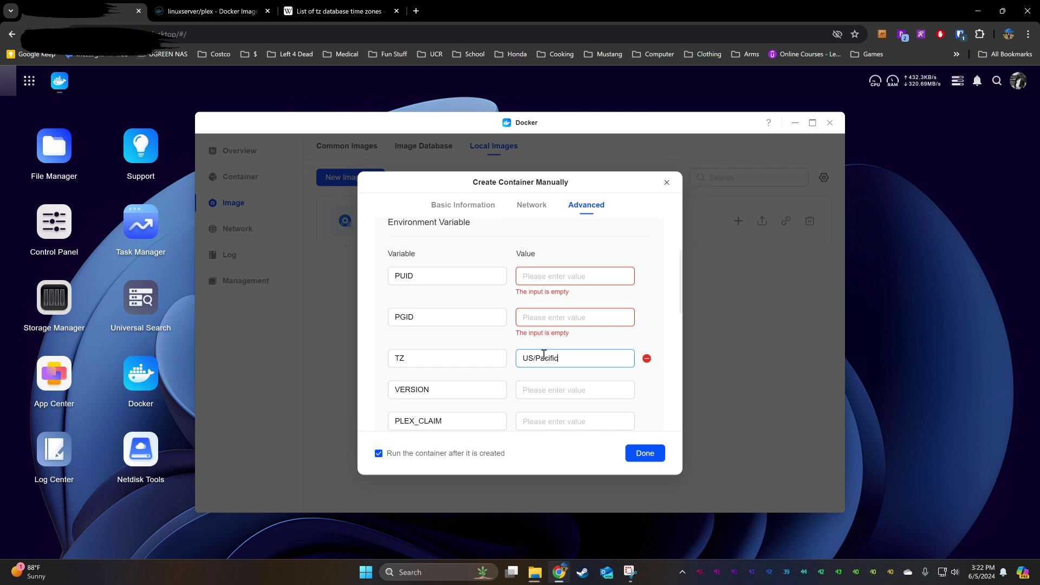
{"action": "scroll", "coordinate": [543, 353], "scroll_direction": "down", "scroll_amount": 1}
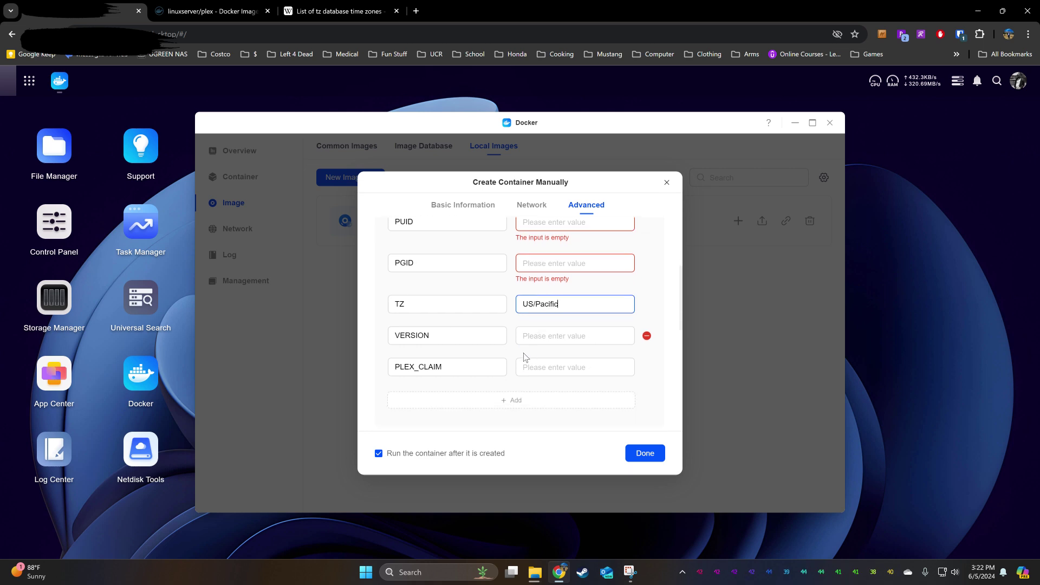
- Check the Plex docs for VERSION options and set VERSION to docker
{"action": "left_click", "coordinate": [552, 337]}
{"action": "left_click", "coordinate": [208, 12]}
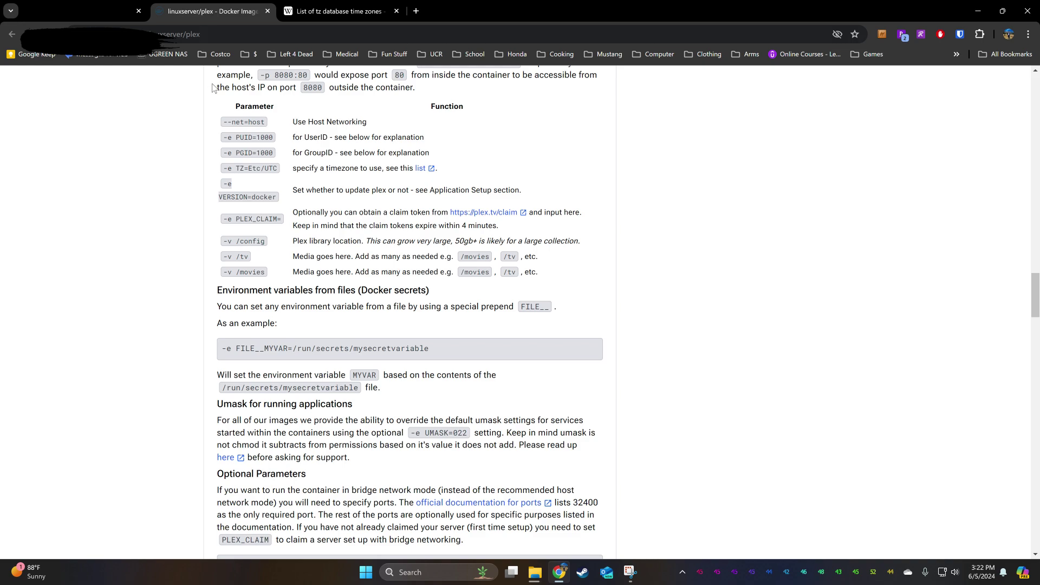
{"action": "scroll", "coordinate": [361, 380], "scroll_direction": "up", "scroll_amount": 8}
{"action": "scroll", "coordinate": [362, 380], "scroll_direction": "up", "scroll_amount": 15}
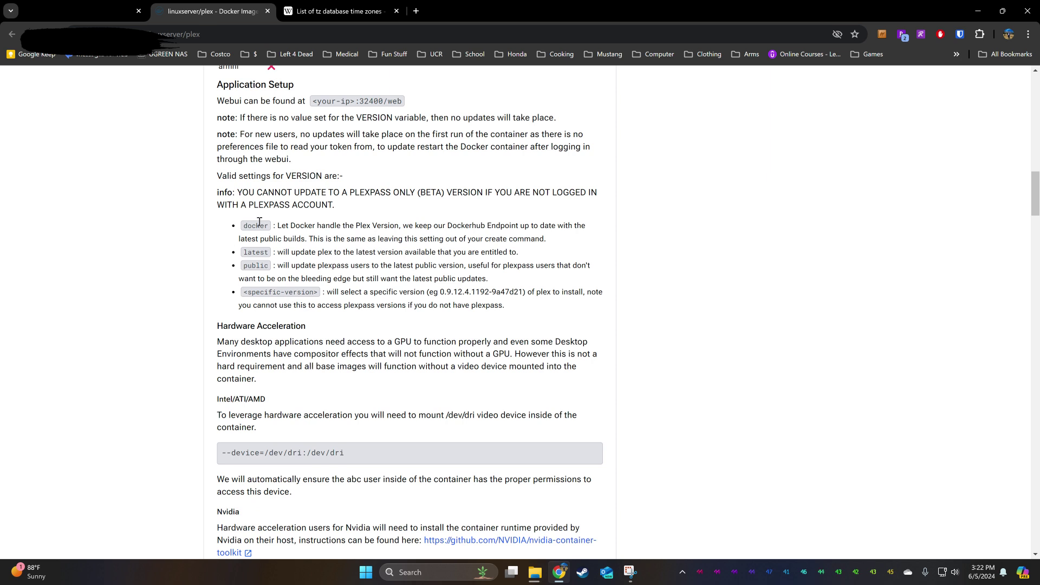
{"action": "left_click", "coordinate": [89, 19]}
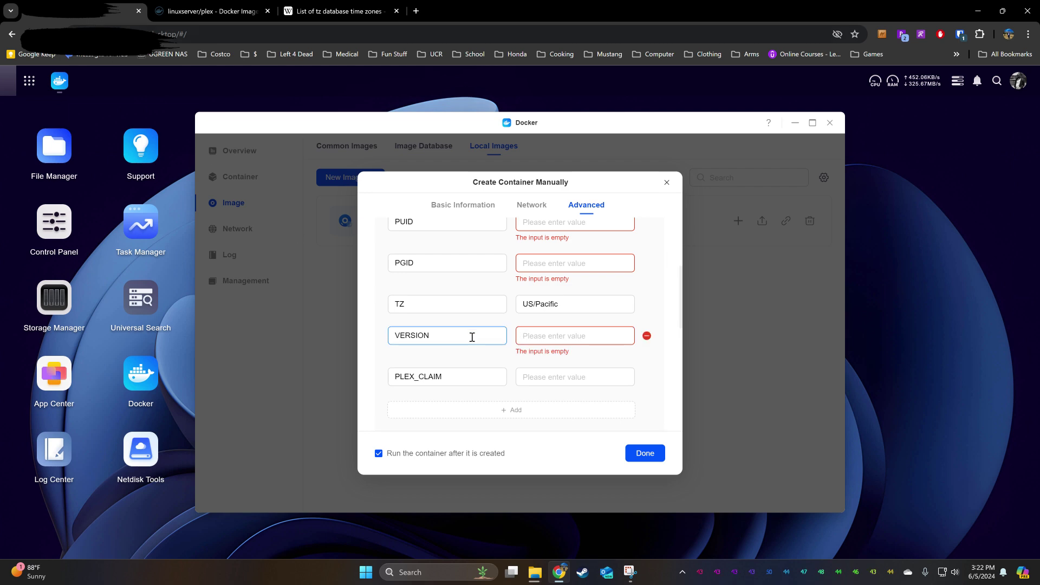
{"action": "left_click", "coordinate": [569, 337]}
{"action": "type", "text": "doc"}
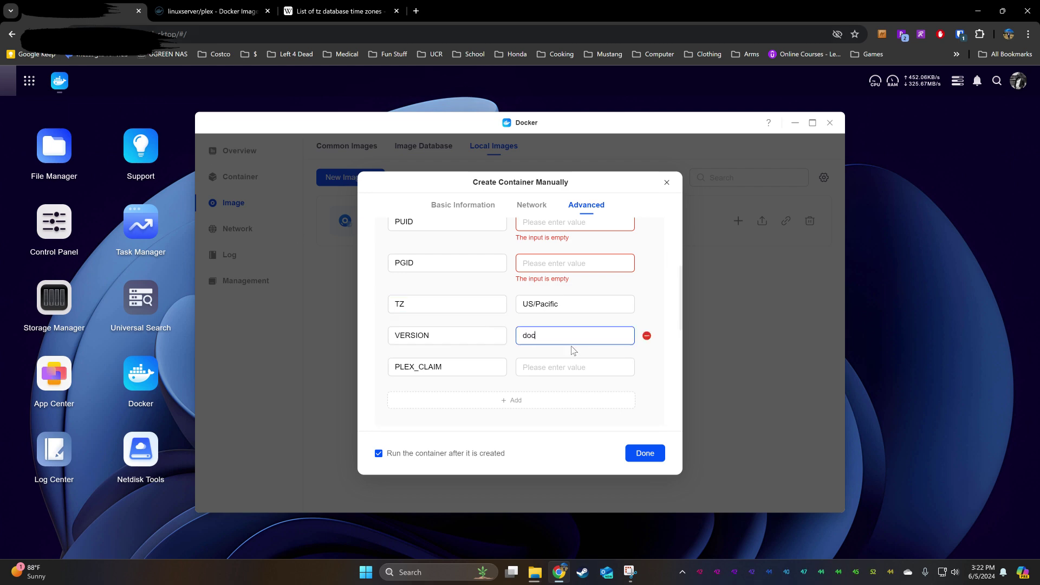
{"action": "type", "text": "ker"}
{"action": "left_click", "coordinate": [557, 367]}
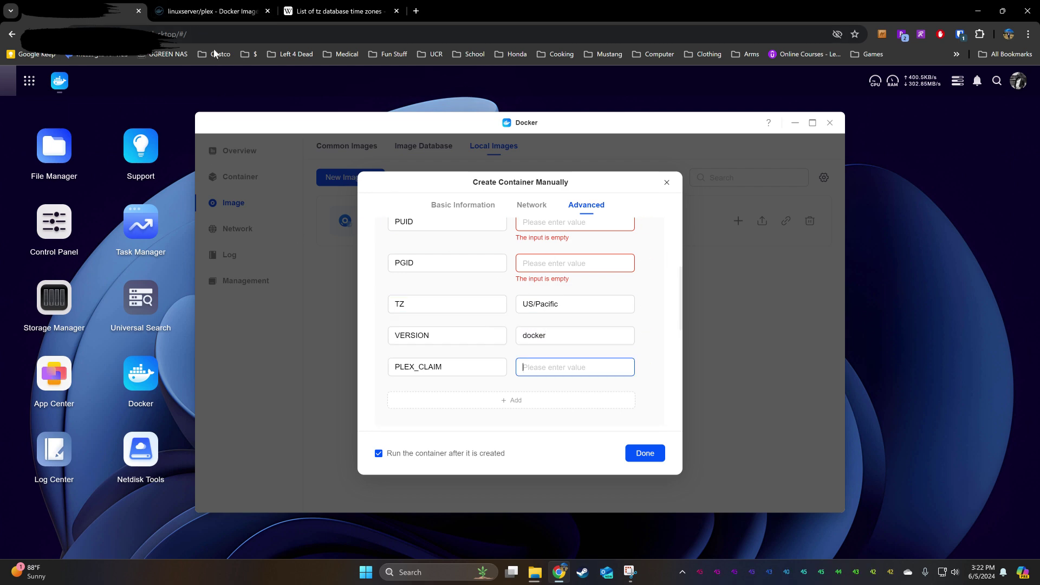
{"action": "left_click", "coordinate": [217, 13]}
{"action": "scroll", "coordinate": [439, 398], "scroll_direction": "down", "scroll_amount": 8}
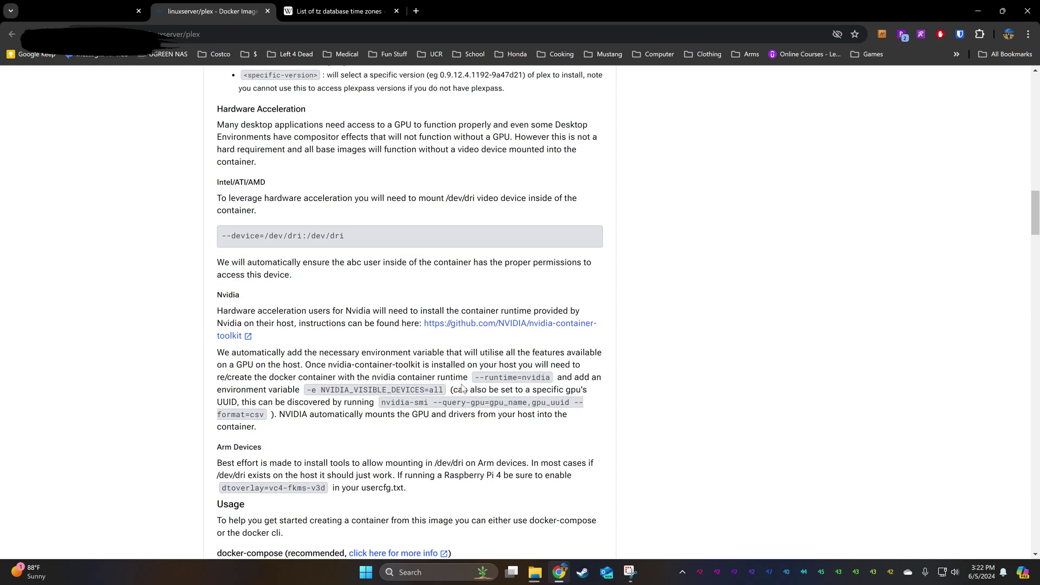
{"action": "scroll", "coordinate": [439, 398], "scroll_direction": "down", "scroll_amount": 1}
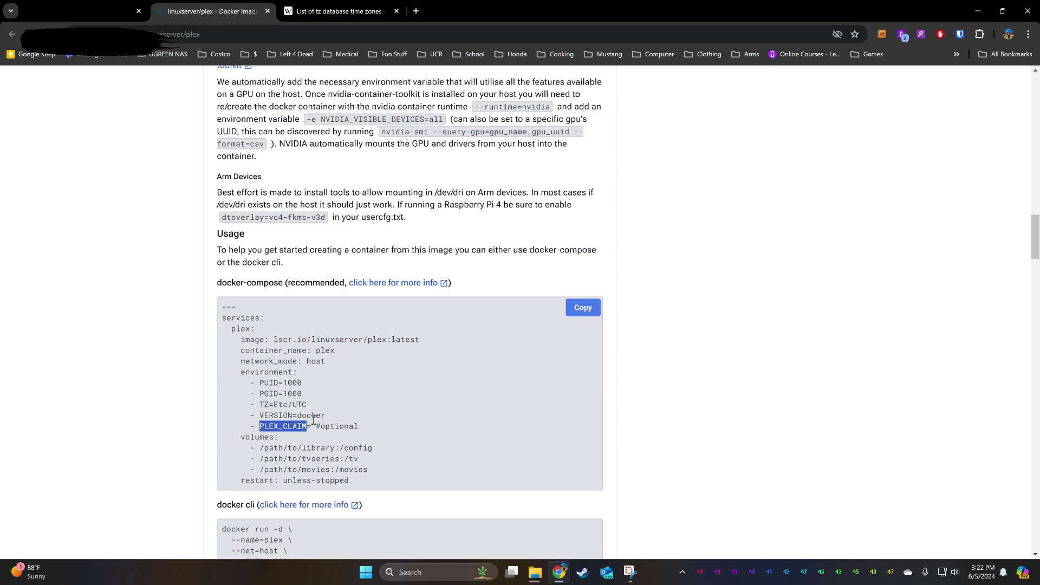
{"action": "scroll", "coordinate": [323, 424], "scroll_direction": "down", "scroll_amount": 1}
{"action": "scroll", "coordinate": [324, 424], "scroll_direction": "down", "scroll_amount": 15}
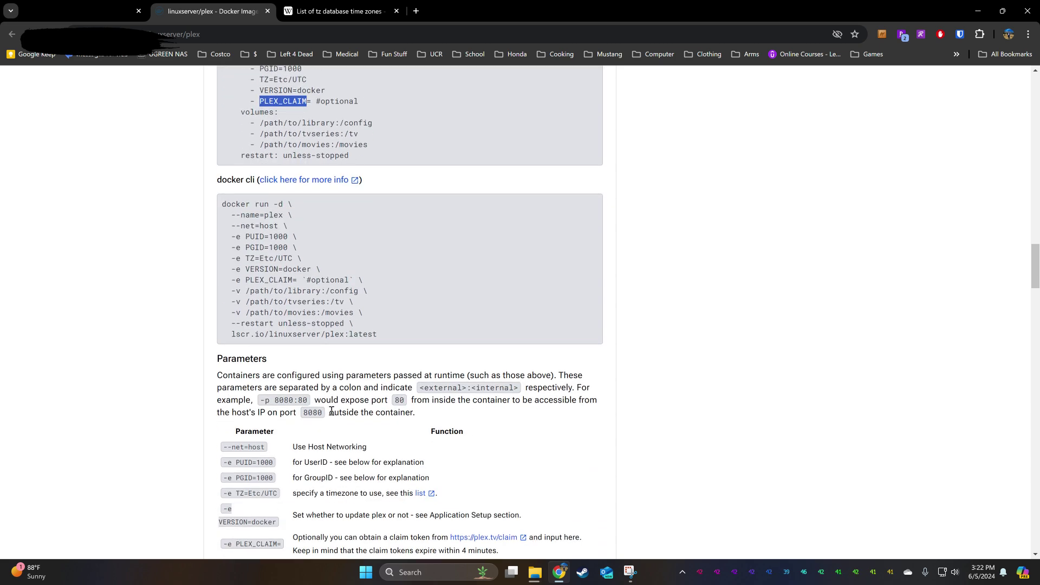
{"action": "scroll", "coordinate": [489, 210], "scroll_direction": "up", "scroll_amount": 1}
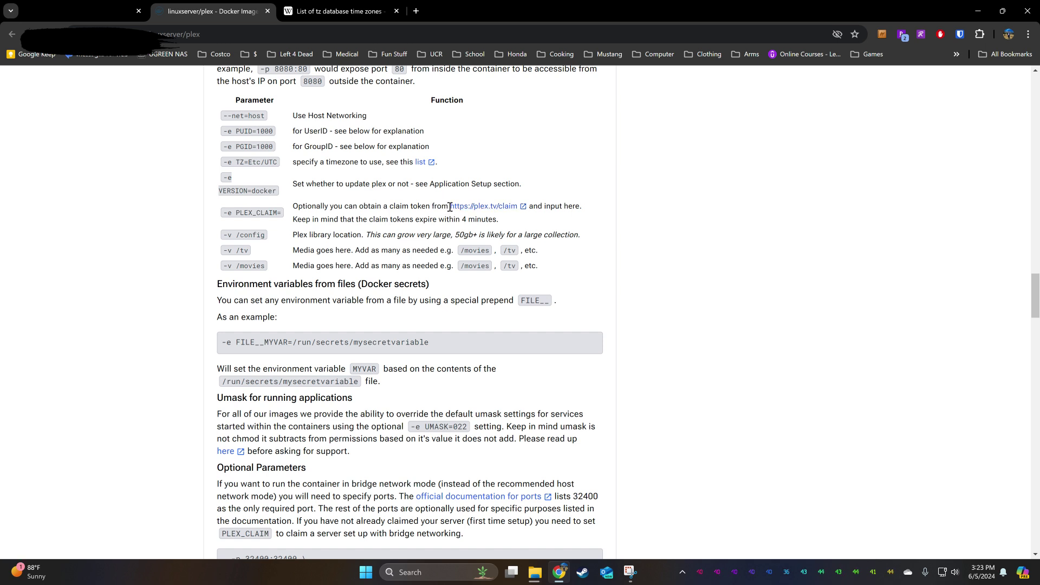
{"action": "left_click_drag", "start_coordinate": [449, 206], "coordinate": [517, 206]}
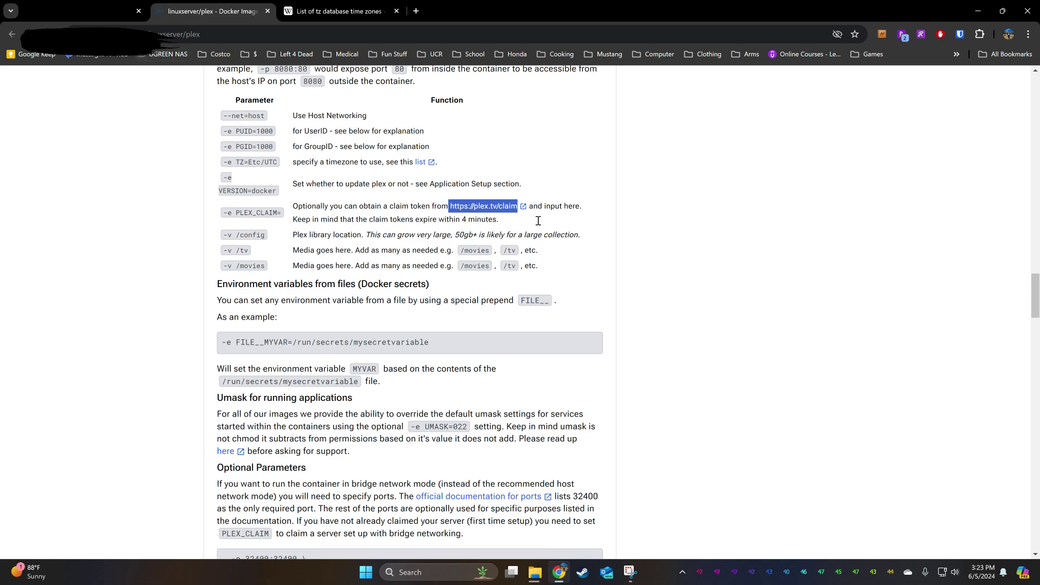
{"action": "left_click", "coordinate": [101, 13]}
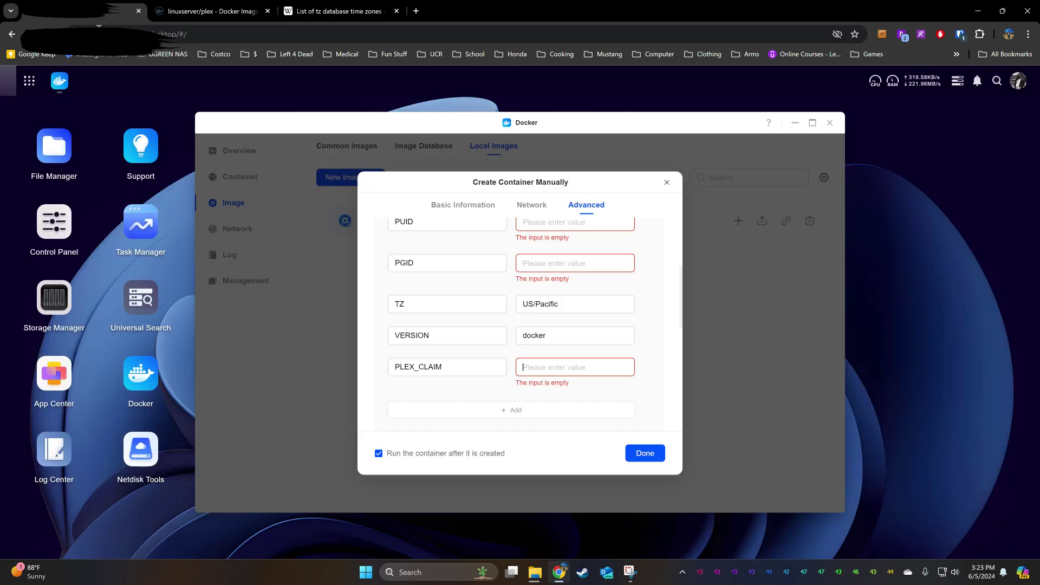
- Enter placeholder 'paste code' for PLEX_CLAIM, review the Advanced tab, and click Done
{"action": "left_click", "coordinate": [566, 370]}
{"action": "type", "text": "paste code"}
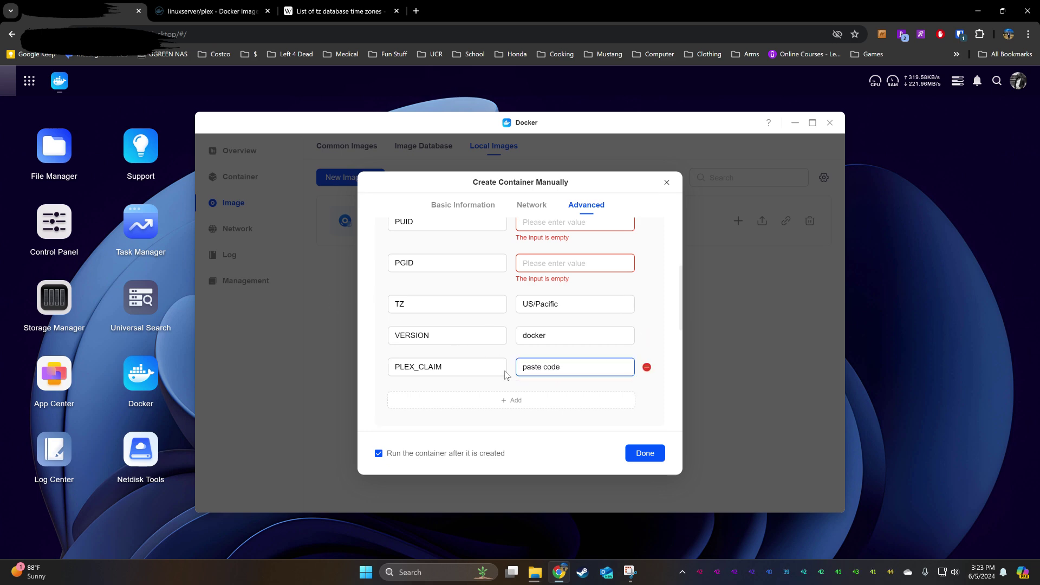
{"action": "scroll", "coordinate": [555, 394], "scroll_direction": "down", "scroll_amount": 1}
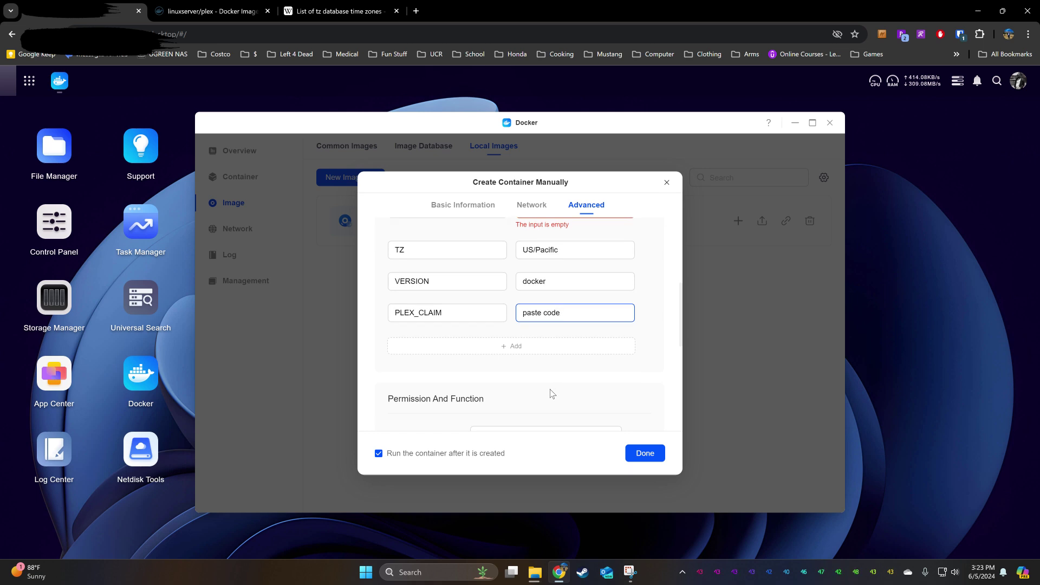
{"action": "scroll", "coordinate": [552, 394], "scroll_direction": "down", "scroll_amount": 6}
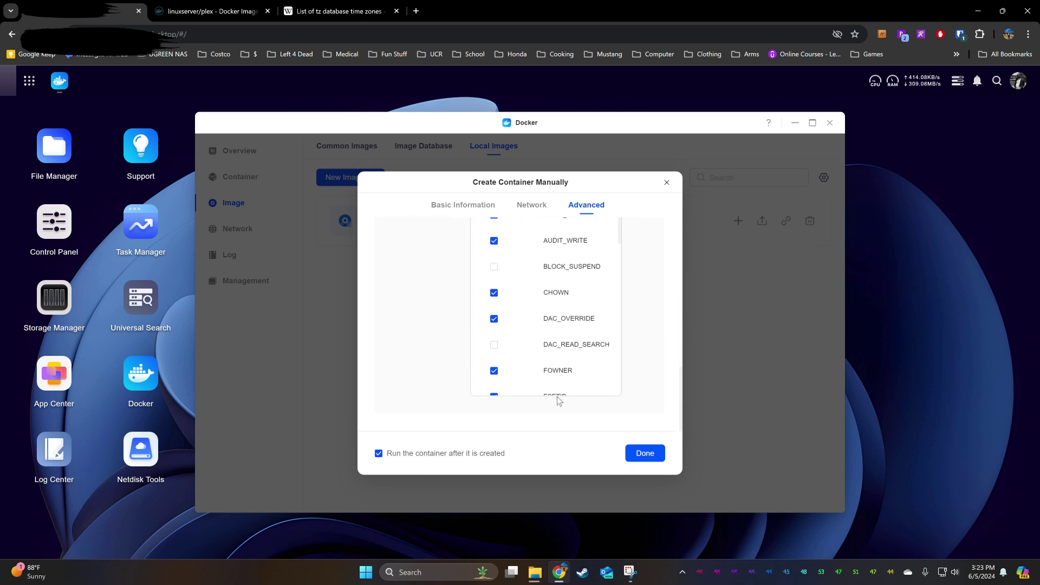
{"action": "scroll", "coordinate": [558, 400], "scroll_direction": "up", "scroll_amount": 10}
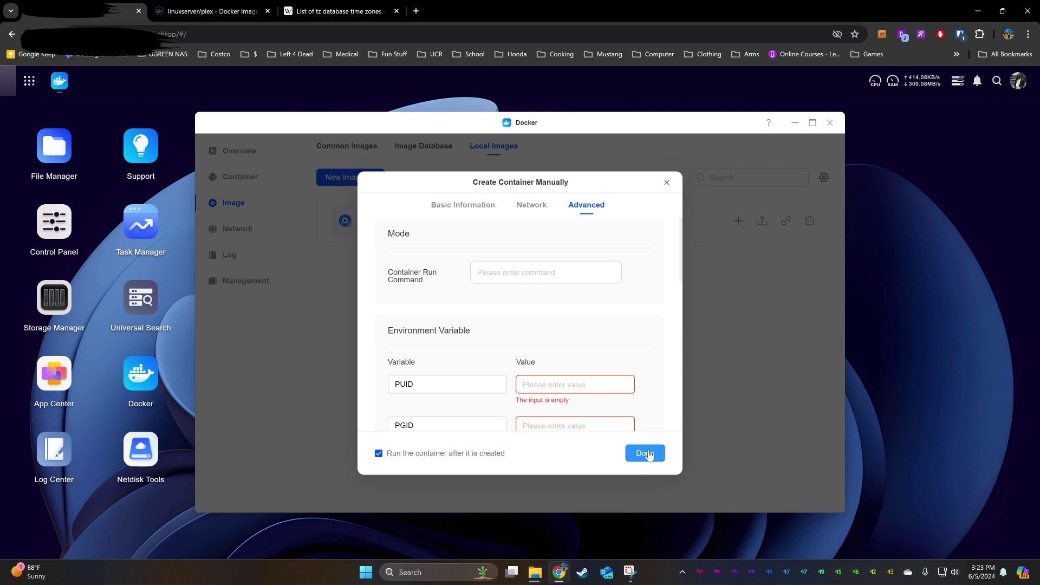
{"action": "left_click", "coordinate": [666, 183]}
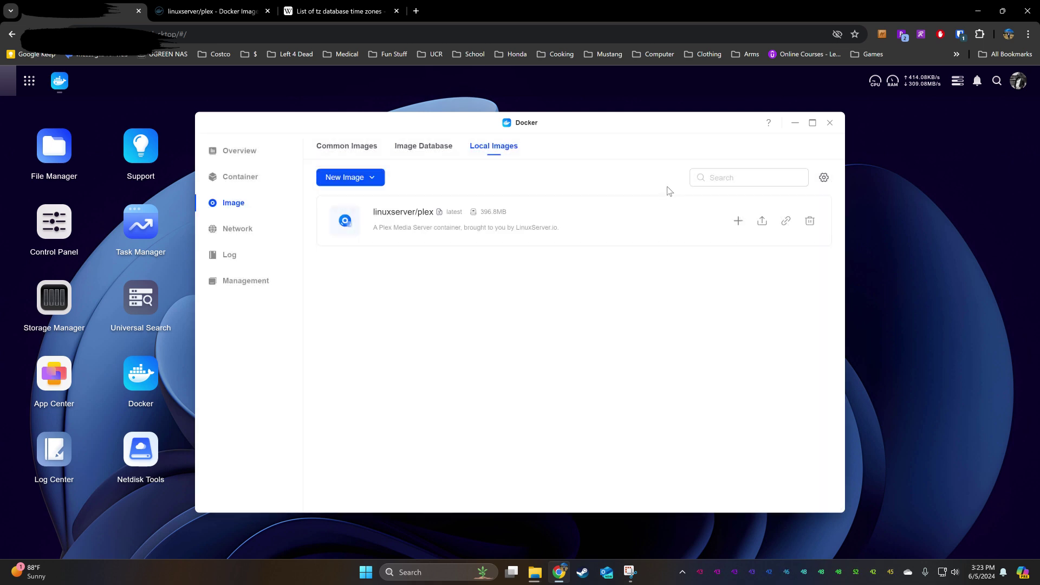
- Confirm Plex is running in the Docker container list, open app.plex.tv, then view the How Plex Works diagram
{"action": "left_click", "coordinate": [248, 182]}
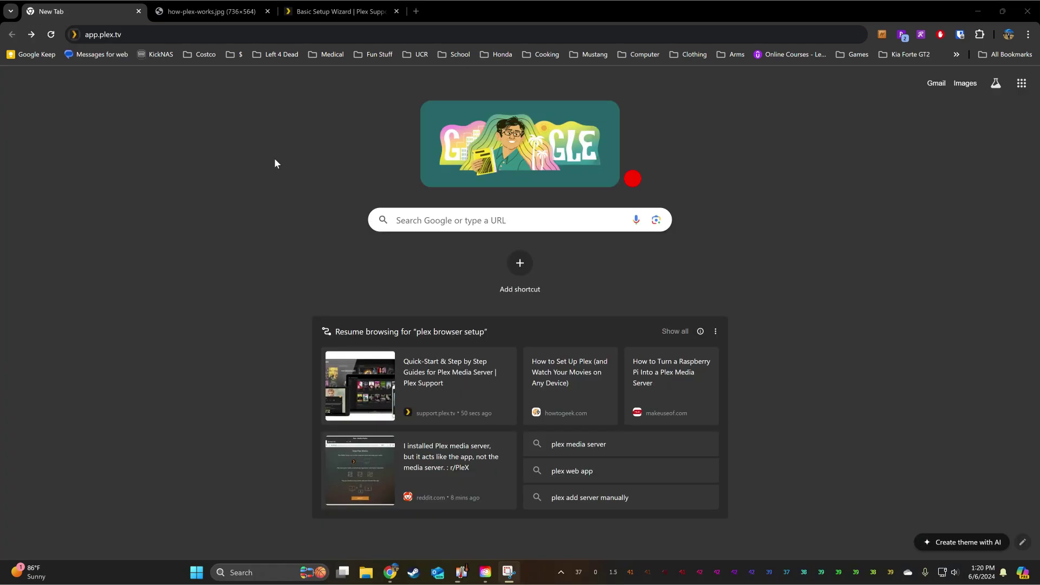
{"action": "left_click", "coordinate": [174, 36]}
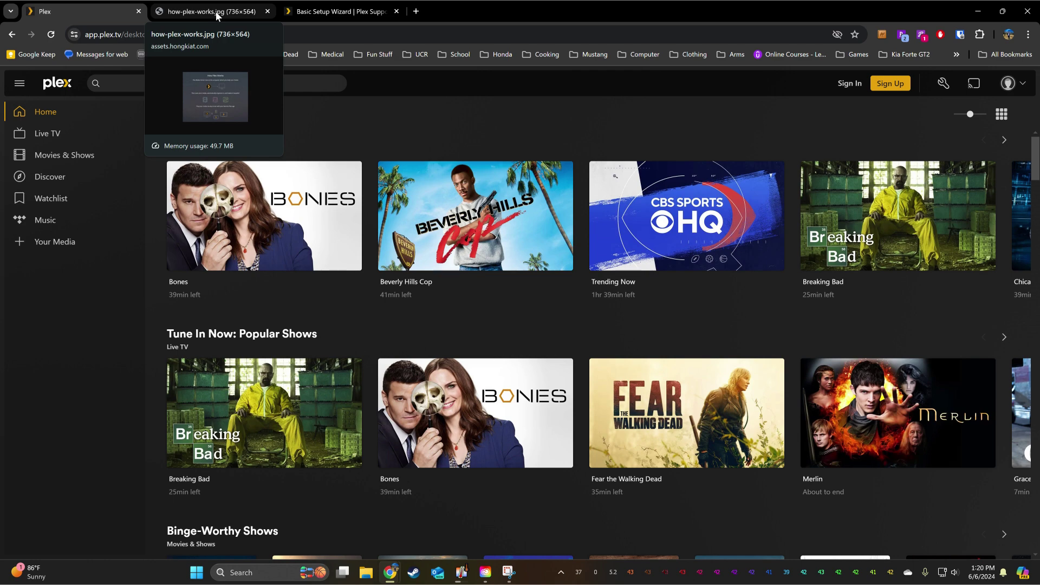
{"action": "left_click", "coordinate": [216, 11]}
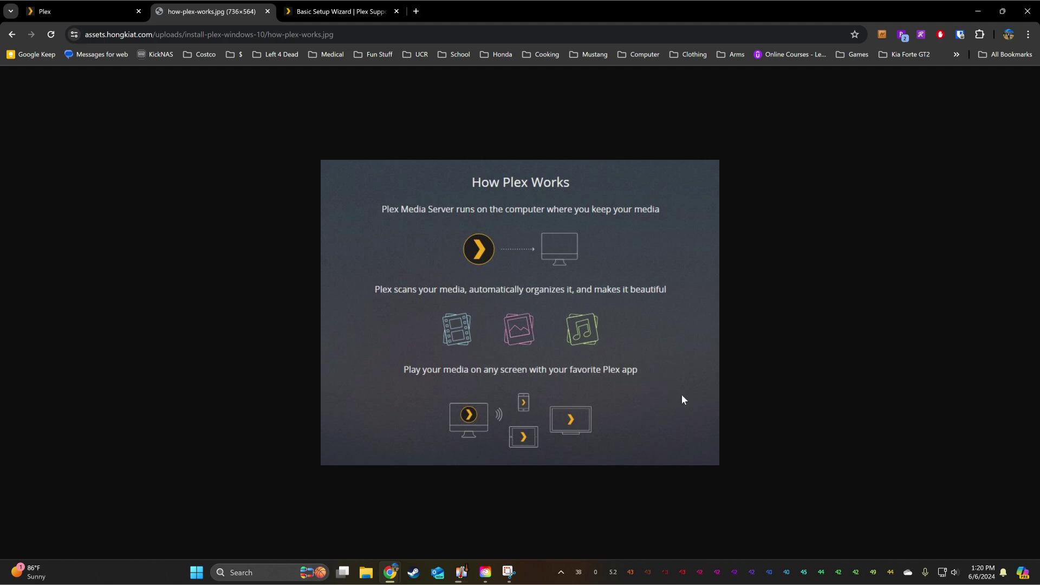
- Read the Plex Support Basic Setup Wizard article down to its Finished and What's Next sections
{"action": "left_click", "coordinate": [340, 12]}
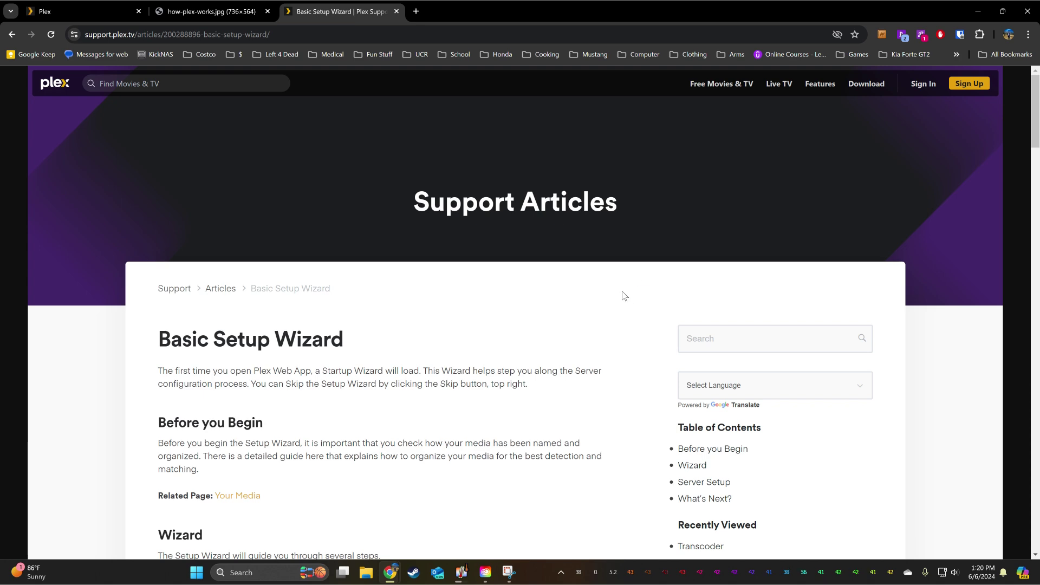
{"action": "left_click_drag", "start_coordinate": [1032, 120], "coordinate": [1011, 420]}
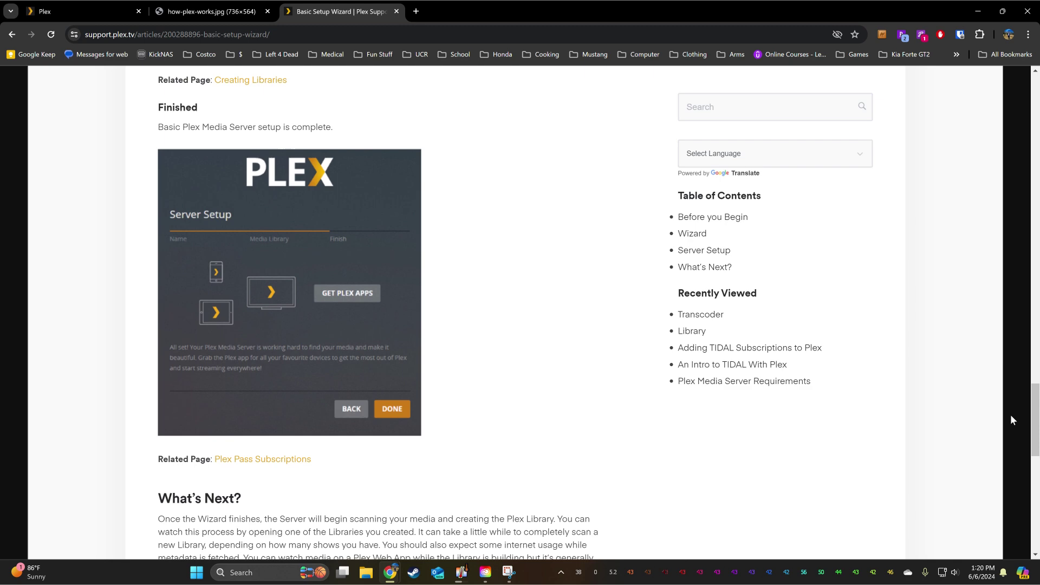